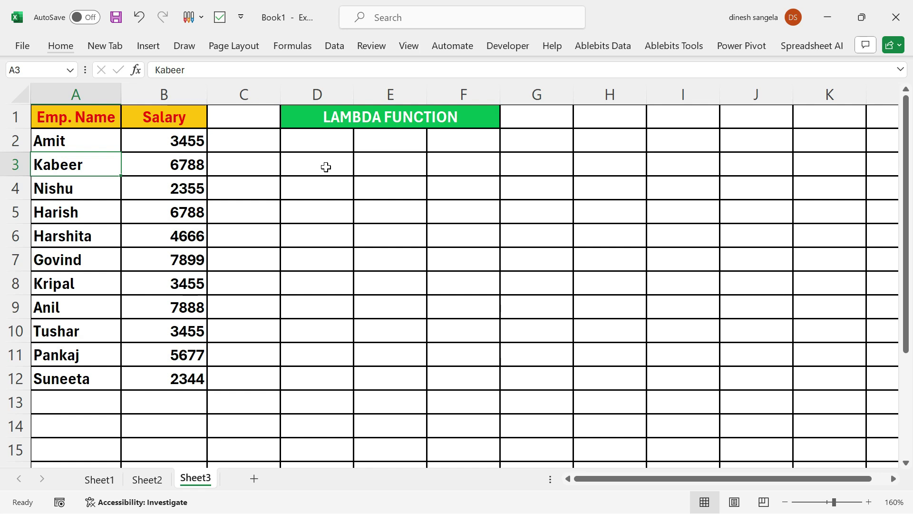
# Step: Enter the labels A and B in D3:D4 with the values 12 and 3 in E3:E4
pyautogui.click(327, 166)
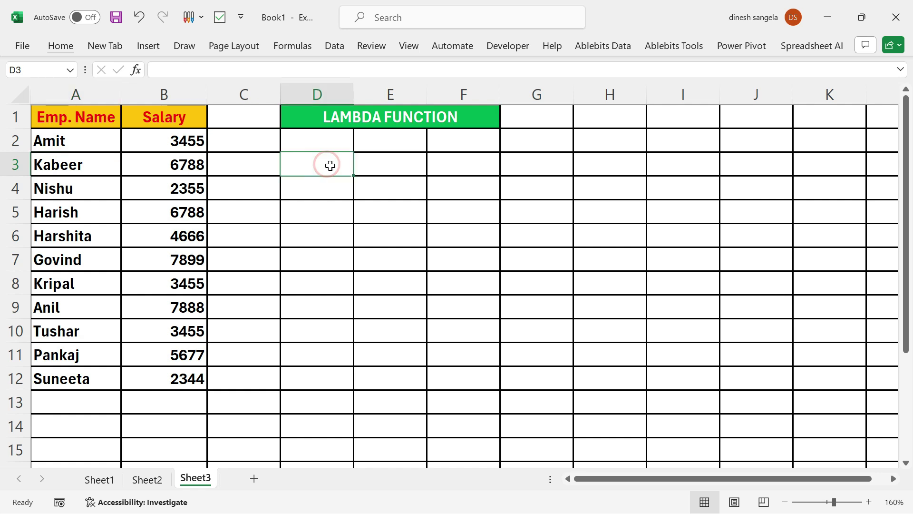
pyautogui.write('A')
pyautogui.click(386, 170)
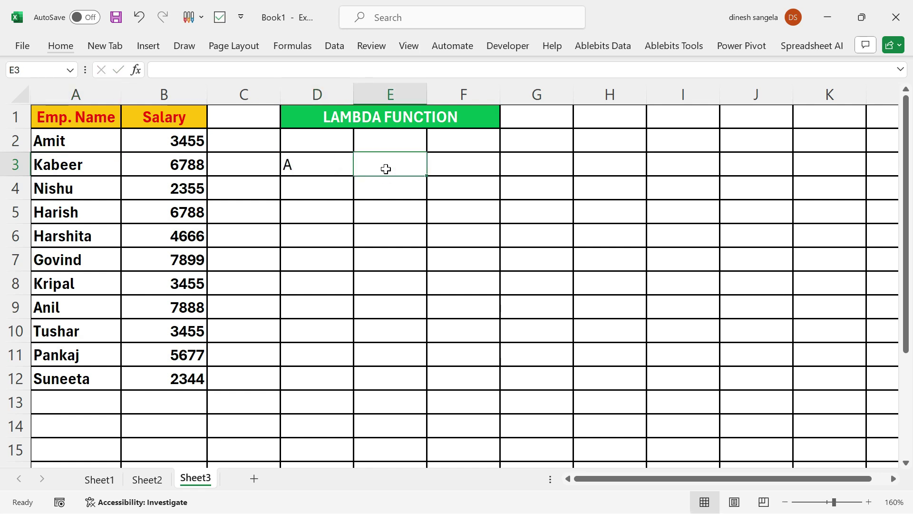
pyautogui.write('12')
pyautogui.click(324, 186)
pyautogui.write('B')
pyautogui.click(367, 200)
pyautogui.click(380, 194)
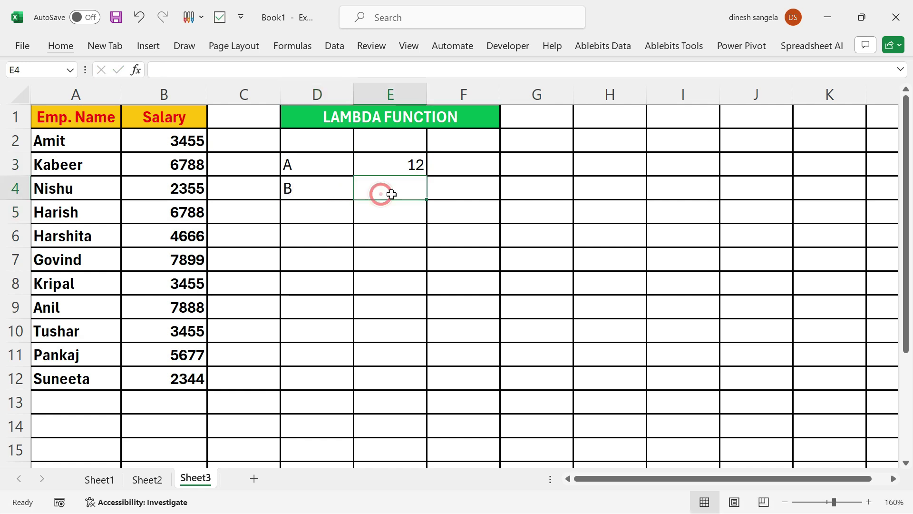
pyautogui.write('3')
pyautogui.click(409, 218)
# Step: Write the formula =LAMBDA(X,Y,X*Y) in cell E6
pyautogui.click(378, 242)
pyautogui.click(378, 242)
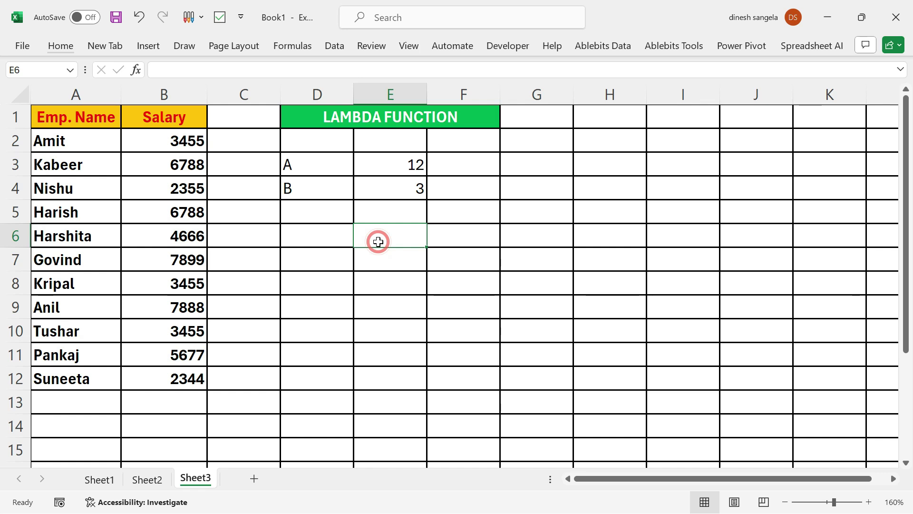
pyautogui.write('=LA')
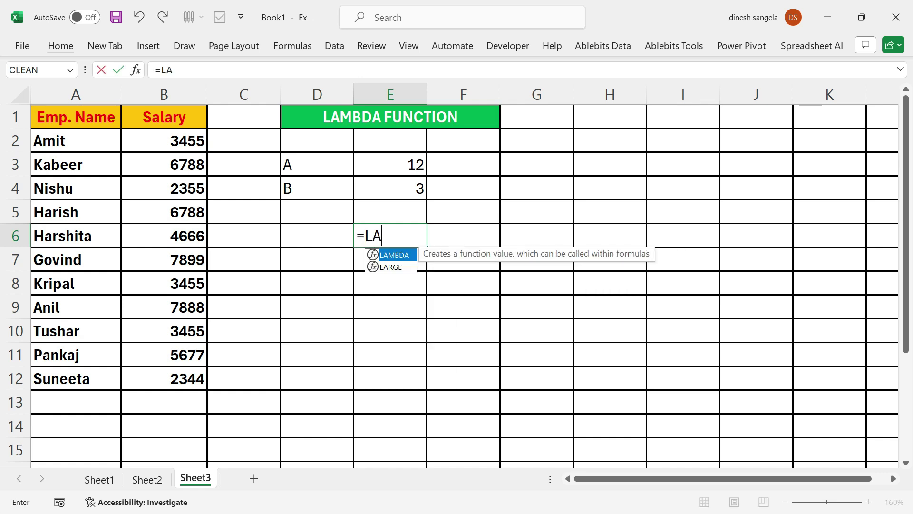
pyautogui.press('Tab')
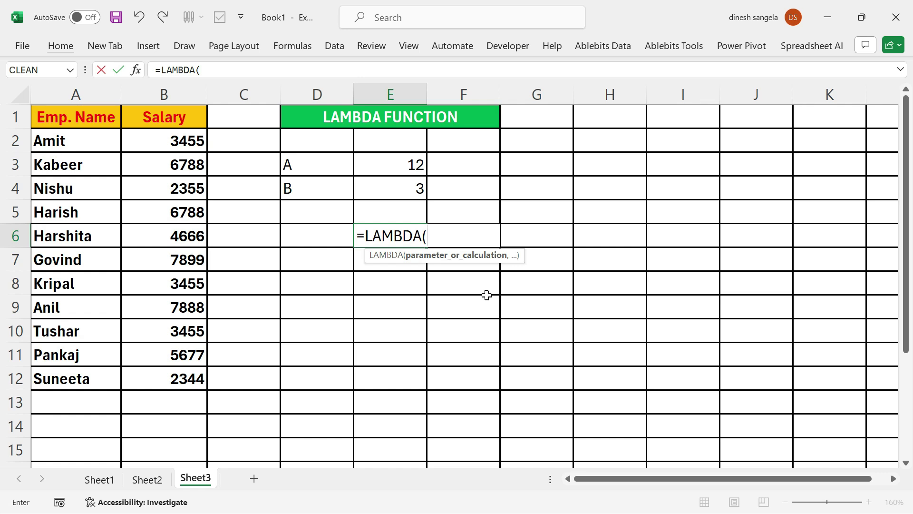
pyautogui.write('X,Y')
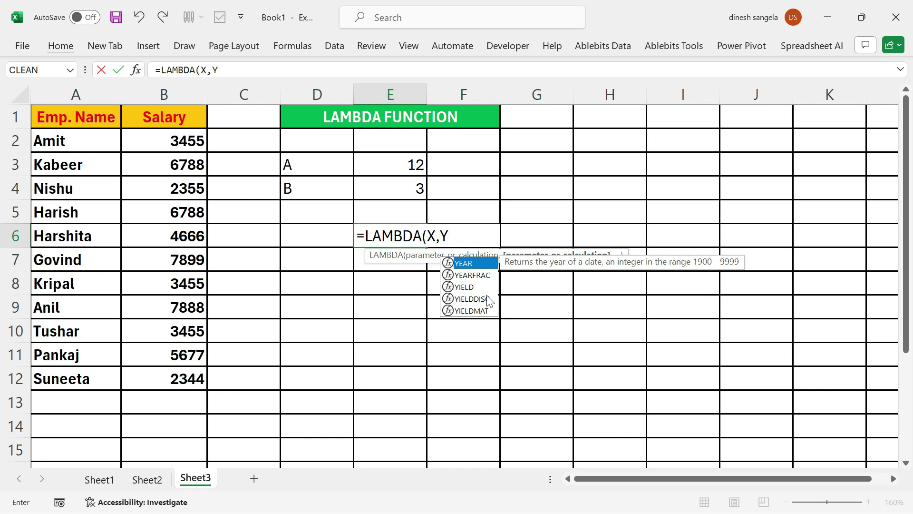
pyautogui.write(',')
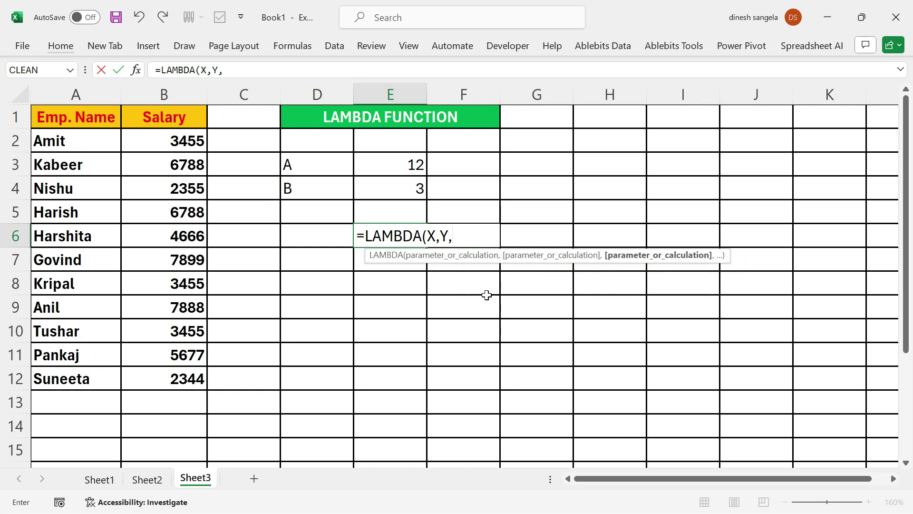
pyautogui.write('x')
pyautogui.press('BackSpace')
pyautogui.write('X*y')
pyautogui.press('BackSpace')
pyautogui.write('Y')
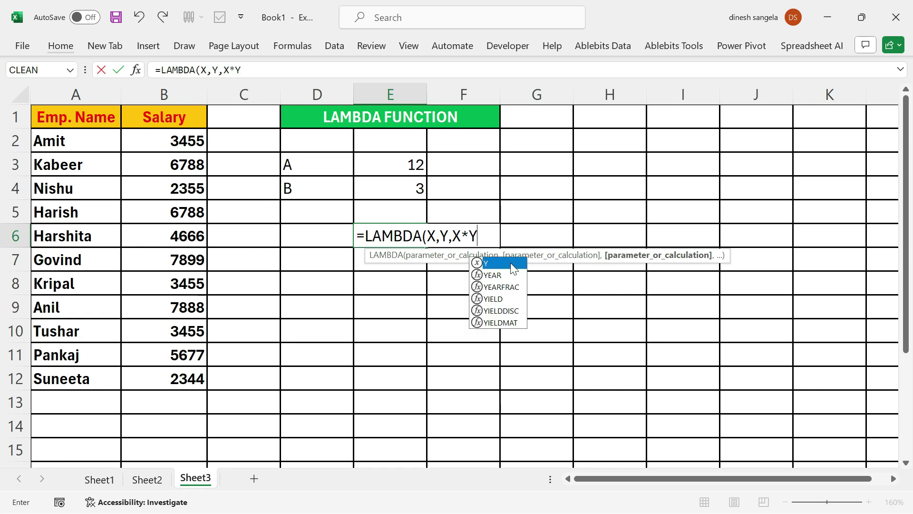
pyautogui.write(')')
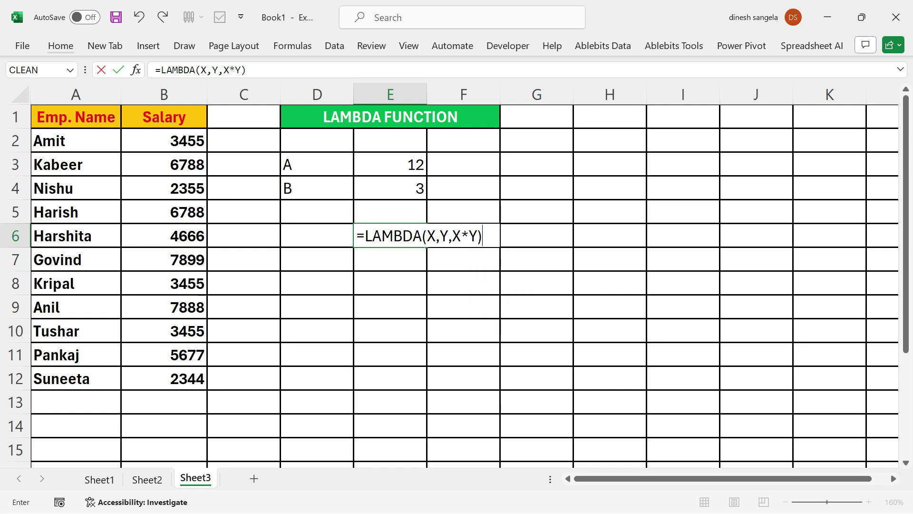
# Step: Review the X and Y parameters and the X*Y calculation in the E6 formula, and commit it
pyautogui.moveTo(483, 235)
pyautogui.mouseDown()
pyautogui.moveTo(454, 235)
pyautogui.moveTo(477, 235)
pyautogui.mouseUp()
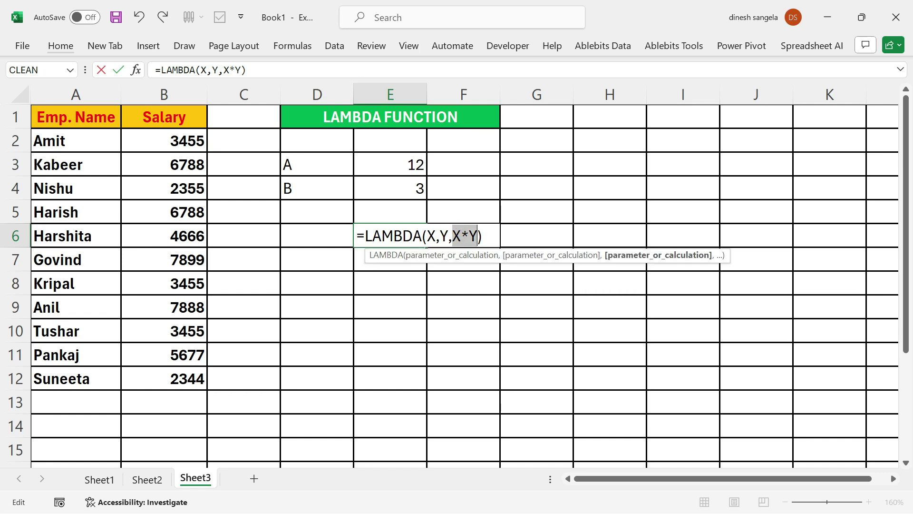
pyautogui.moveTo(389, 232); pyautogui.dragTo(400, 233)
pyautogui.click(389, 233)
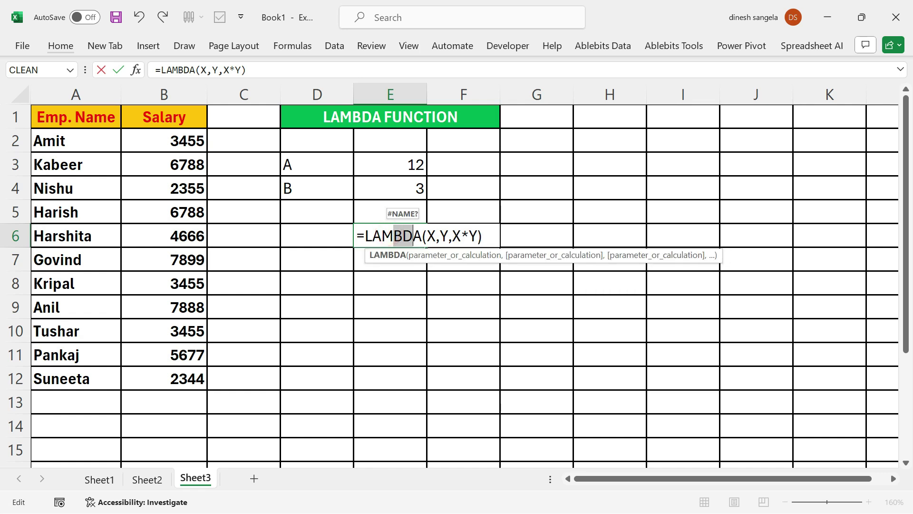
pyautogui.click(427, 235)
pyautogui.click(439, 236)
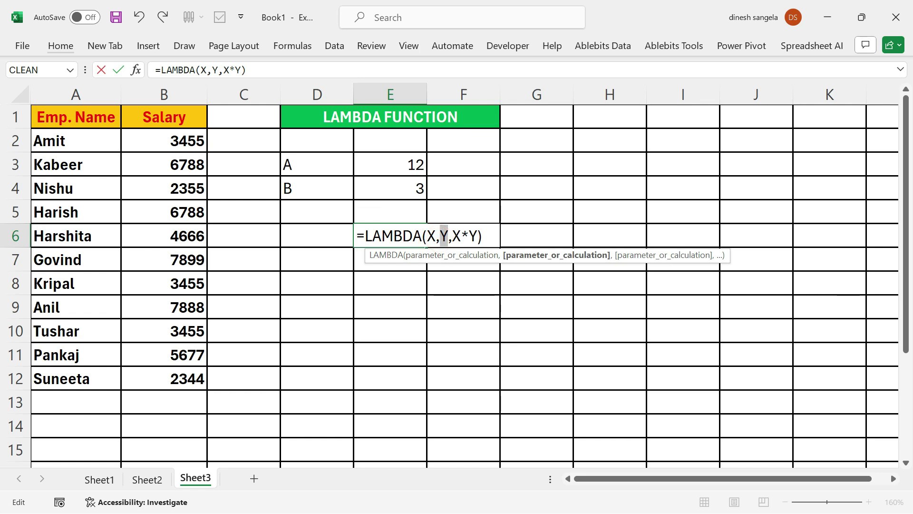
pyautogui.doubleClick(457, 235)
pyautogui.hotkey('shift', 'Right')
pyautogui.hotkey('shift', 'Right')
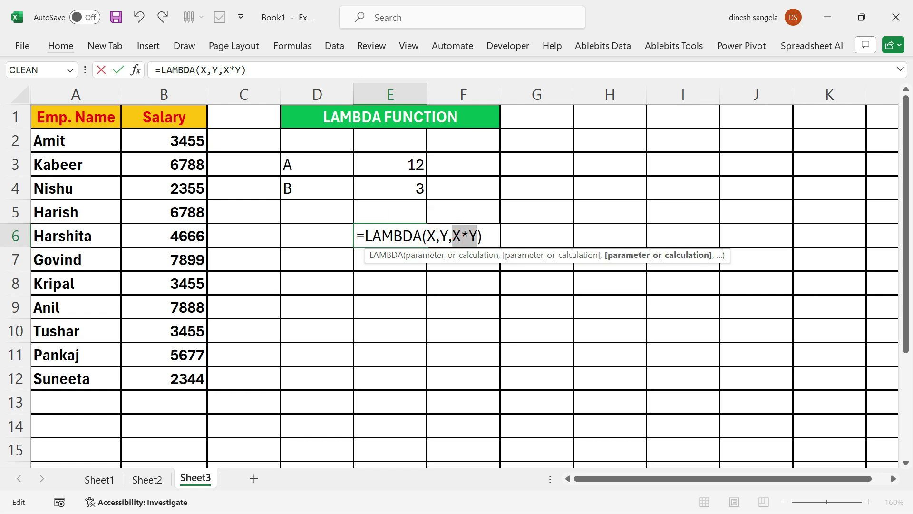
pyautogui.press('Return')
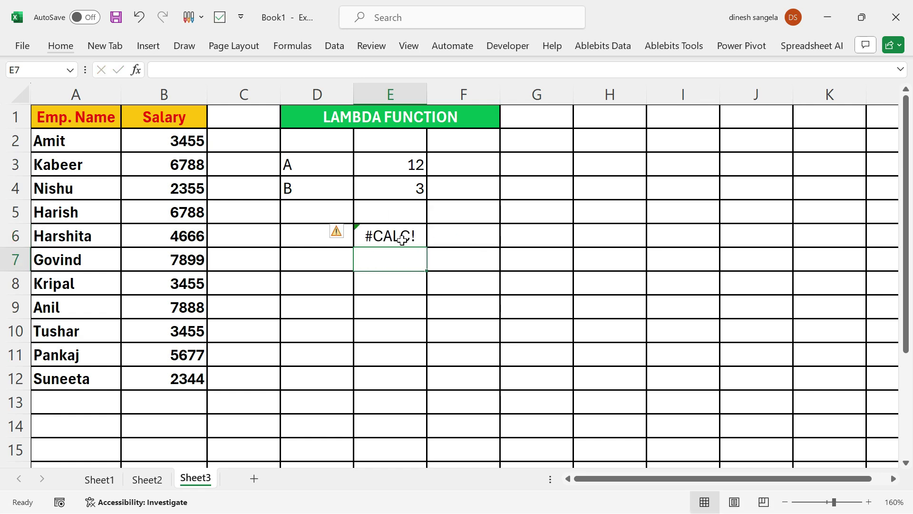
# Step: Append the arguments (E3,E4) to the LAMBDA formula in cell E6
pyautogui.click(402, 240)
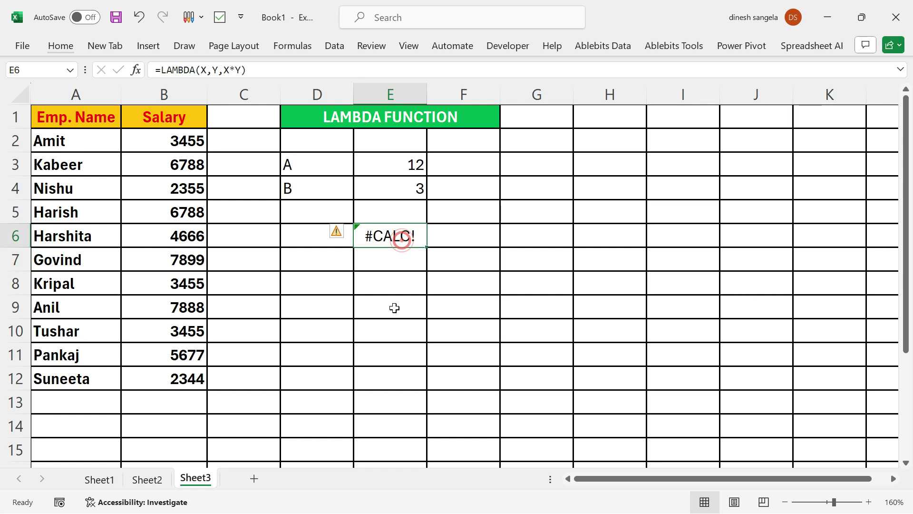
pyautogui.doubleClick(386, 237)
pyautogui.click(482, 235)
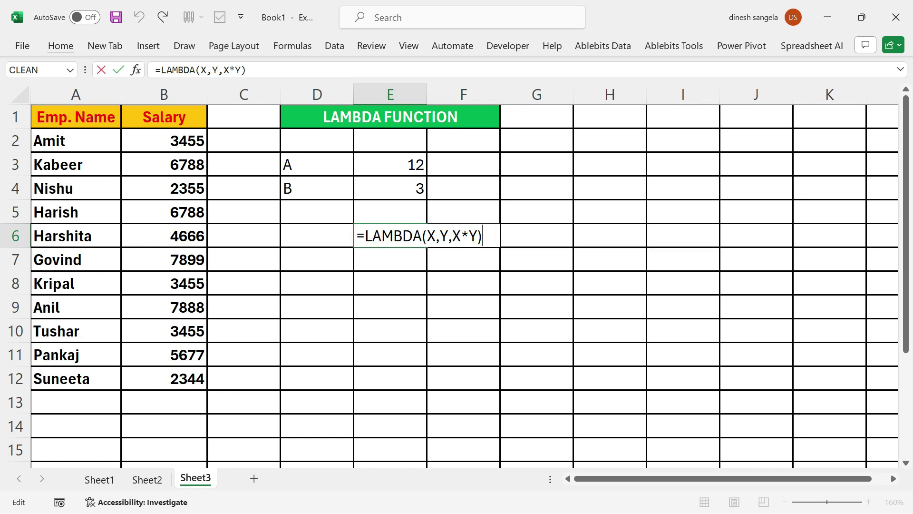
pyautogui.write('9')
pyautogui.press('BackSpace')
pyautogui.write('(')
pyautogui.click(398, 163)
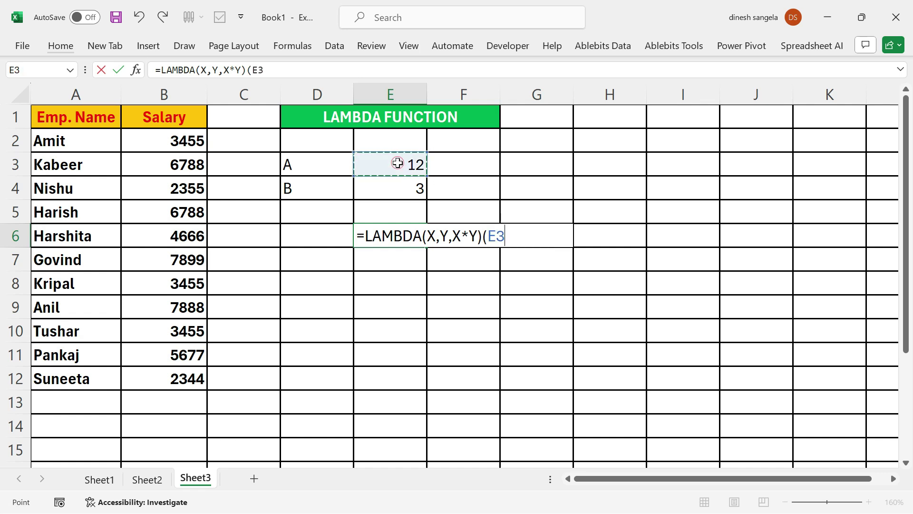
pyautogui.write(',')
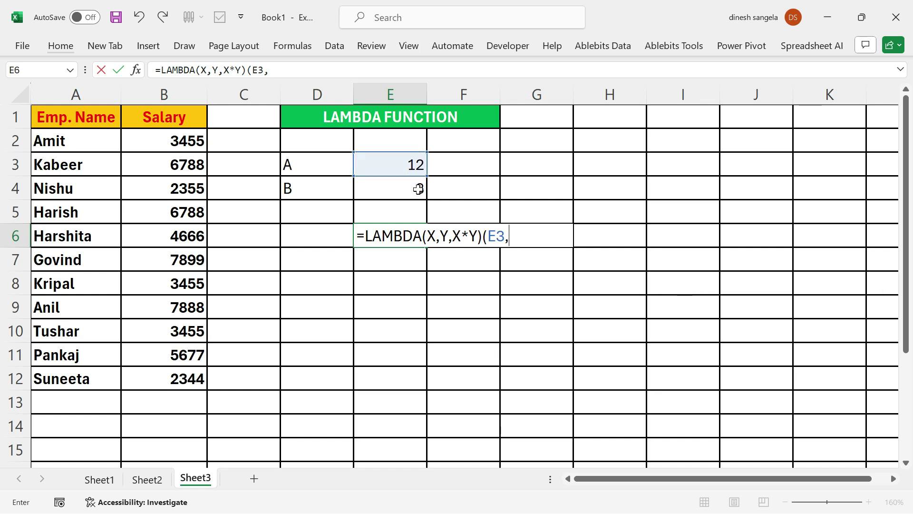
pyautogui.click(418, 189)
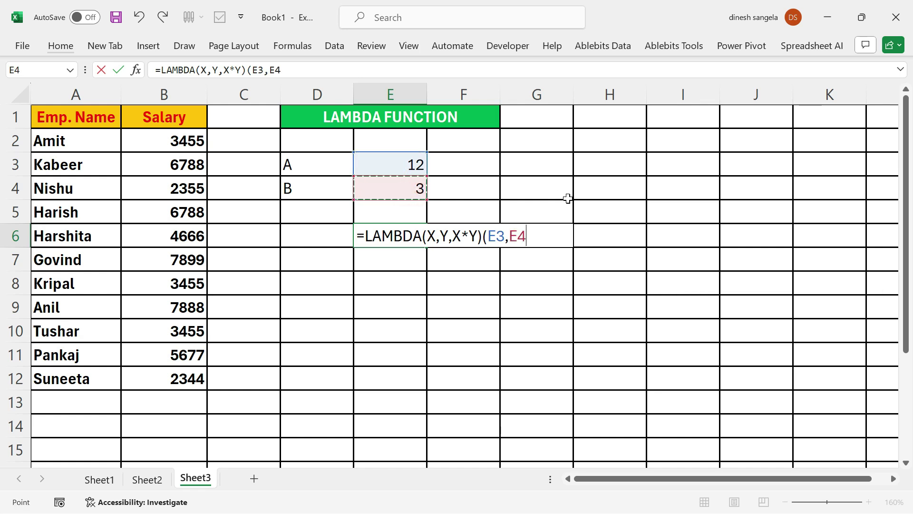
pyautogui.write(')')
pyautogui.press('Return')
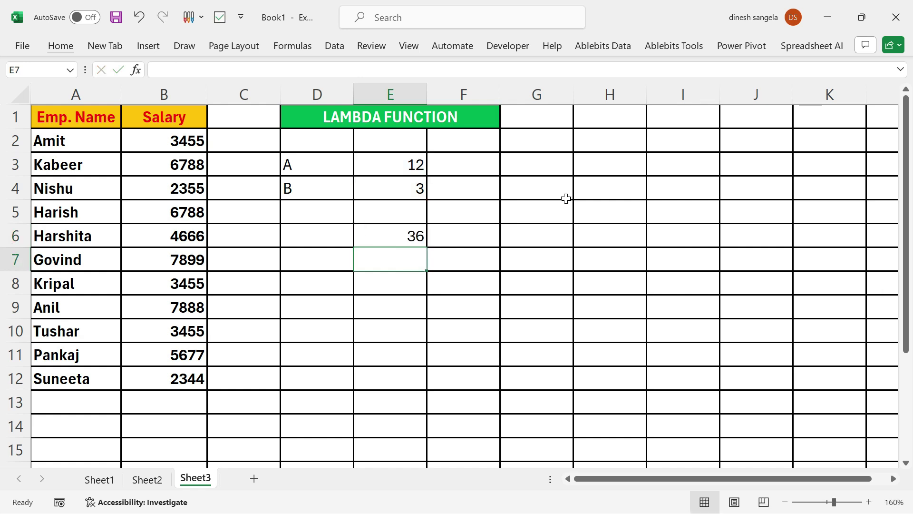
# Step: Make the result in cell E6 bold and review its complete LAMBDA formula
pyautogui.click(413, 239)
pyautogui.hotkey('ctrl', 'b')
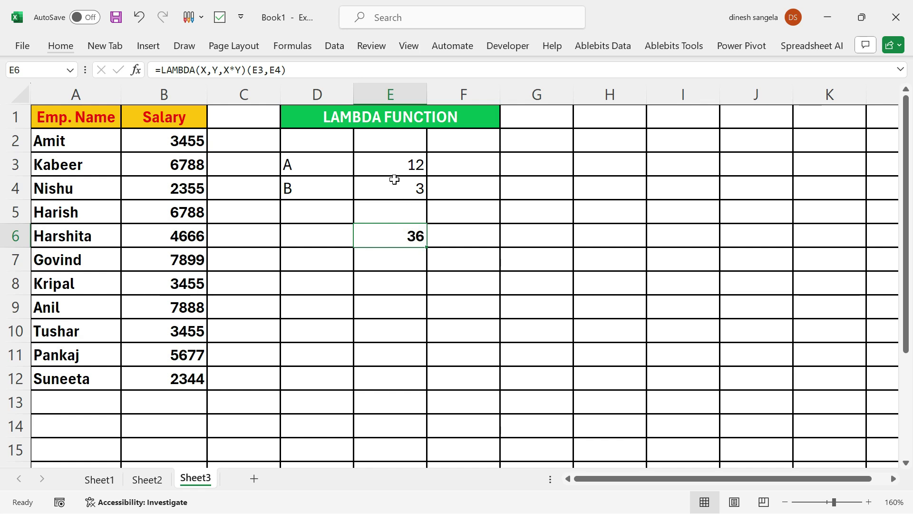
pyautogui.doubleClick(412, 235)
pyautogui.moveTo(357, 236); pyautogui.dragTo(535, 236)
pyautogui.click(540, 240)
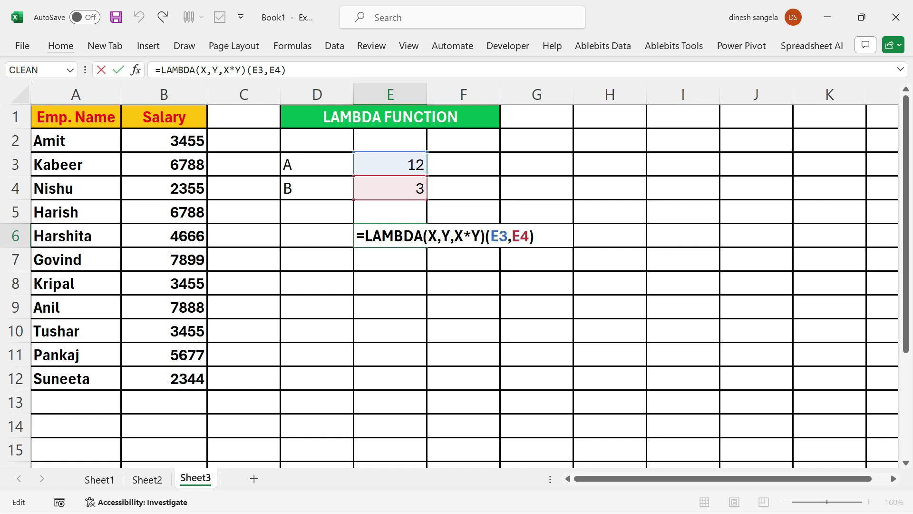
pyautogui.hotkey('ctrl', 'Return')
pyautogui.click(320, 261)
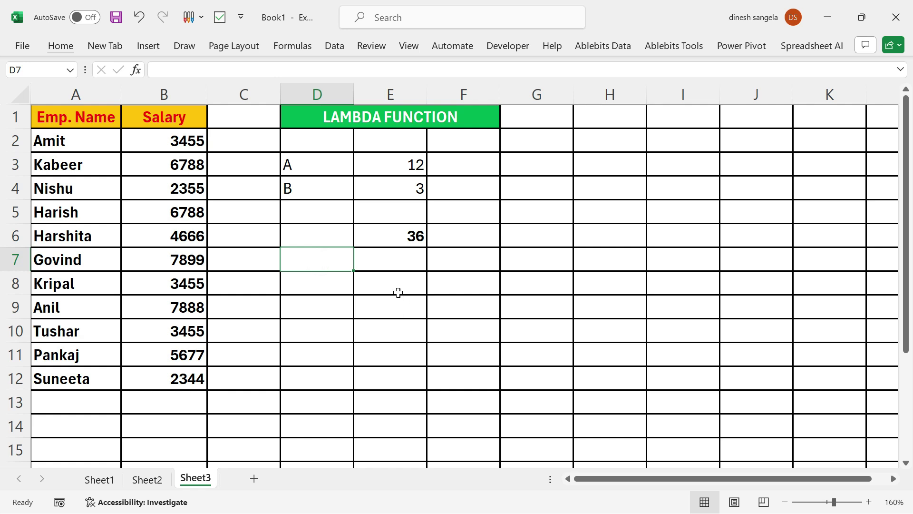
# Step: Remove the (E3,E4) arguments from the formula in E6, leaving =LAMBDA(X,Y,X*Y)
pyautogui.doubleClick(403, 235)
pyautogui.moveTo(356, 235); pyautogui.dragTo(536, 236)
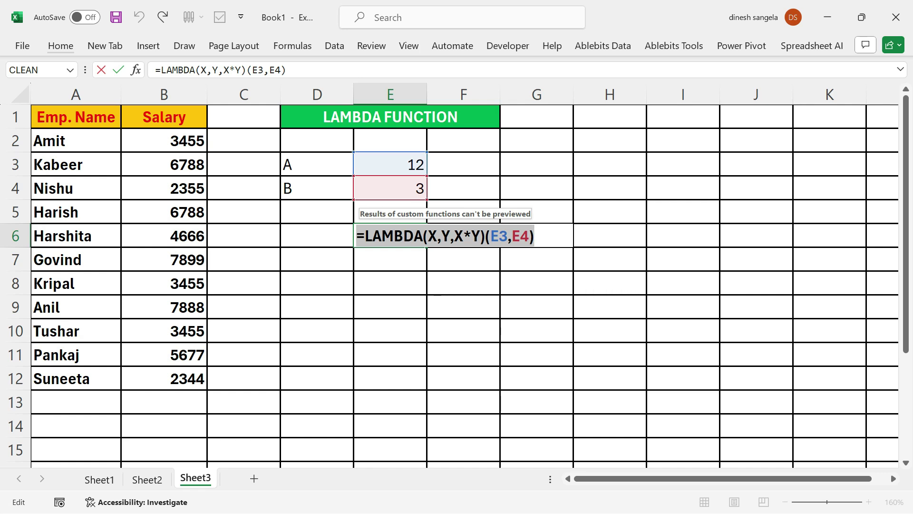
pyautogui.click(545, 238)
pyautogui.press('BackSpace')
pyautogui.press('BackSpace')
pyautogui.press('BackSpace')
pyautogui.press('BackSpace')
pyautogui.press('BackSpace')
pyautogui.press('BackSpace')
pyautogui.press('BackSpace')
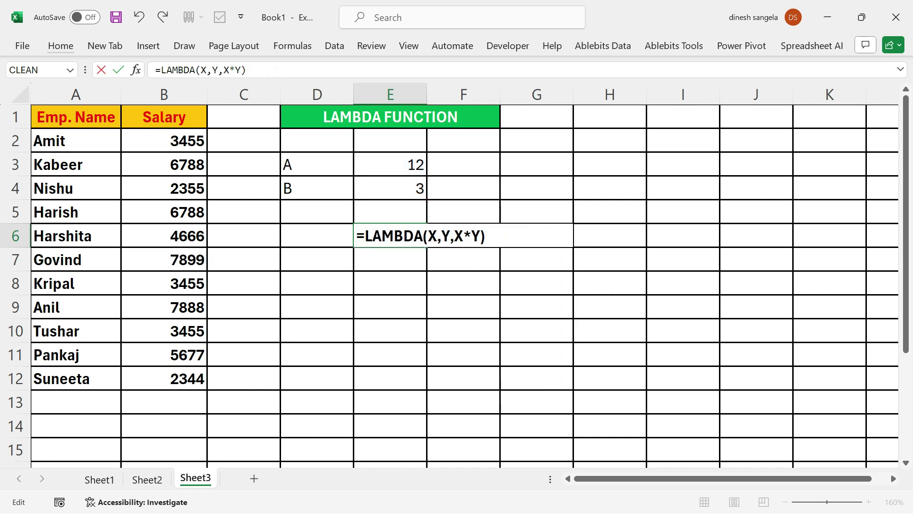
pyautogui.press('Return')
# Step: Copy the text LAMBDA(X,Y,X*Y) from the formula in E6, without its equals sign
pyautogui.click(413, 236)
pyautogui.doubleClick(414, 237)
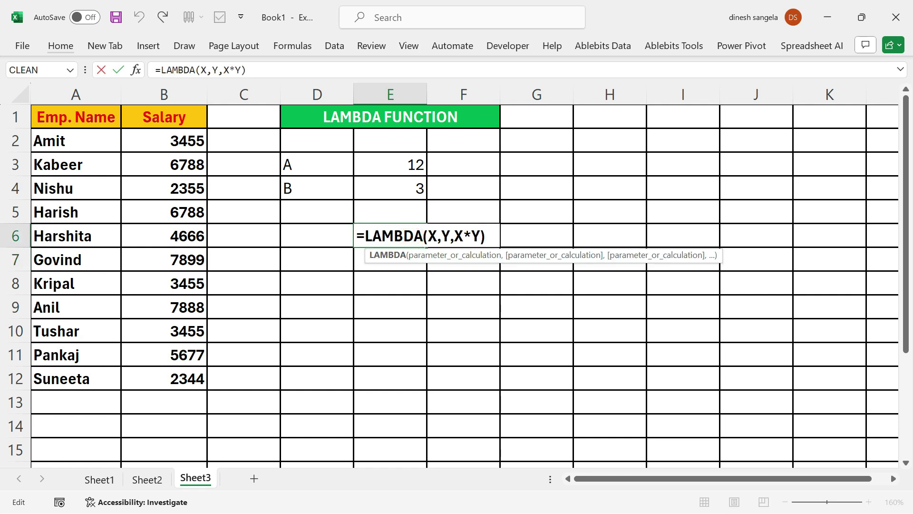
pyautogui.moveTo(365, 236); pyautogui.dragTo(486, 236)
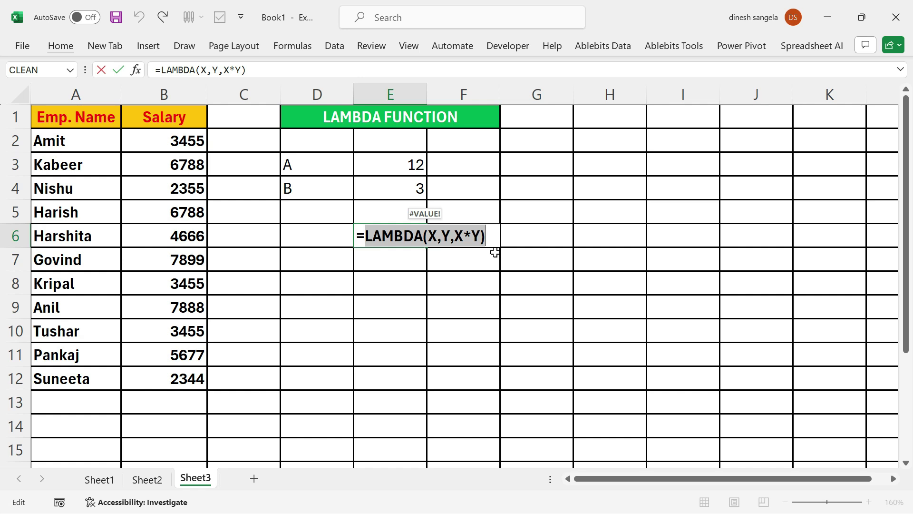
pyautogui.press('Escape')
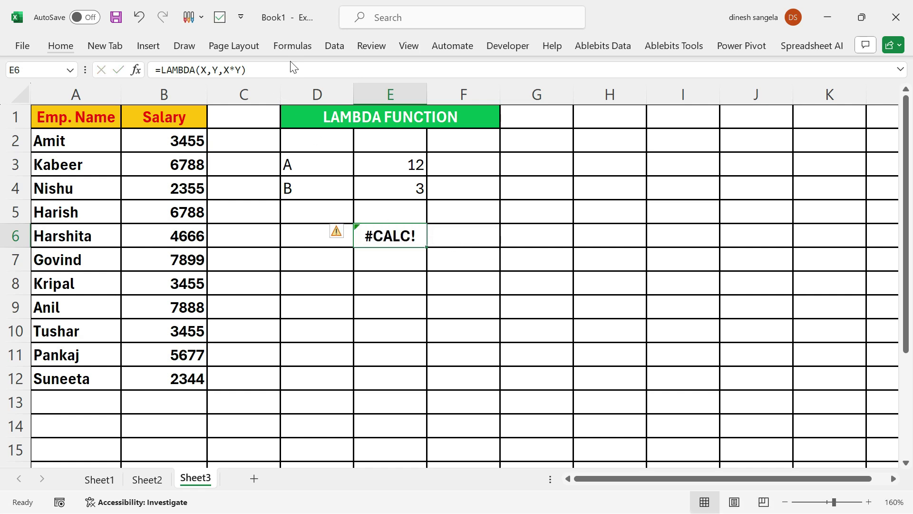
# Step: Start a new workbook-scoped defined name called XYZ
pyautogui.click(293, 48)
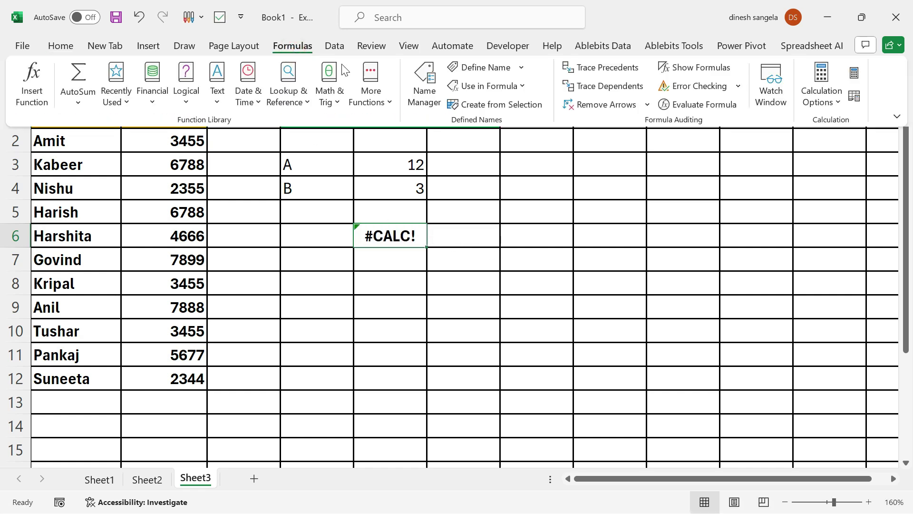
pyautogui.click(473, 72)
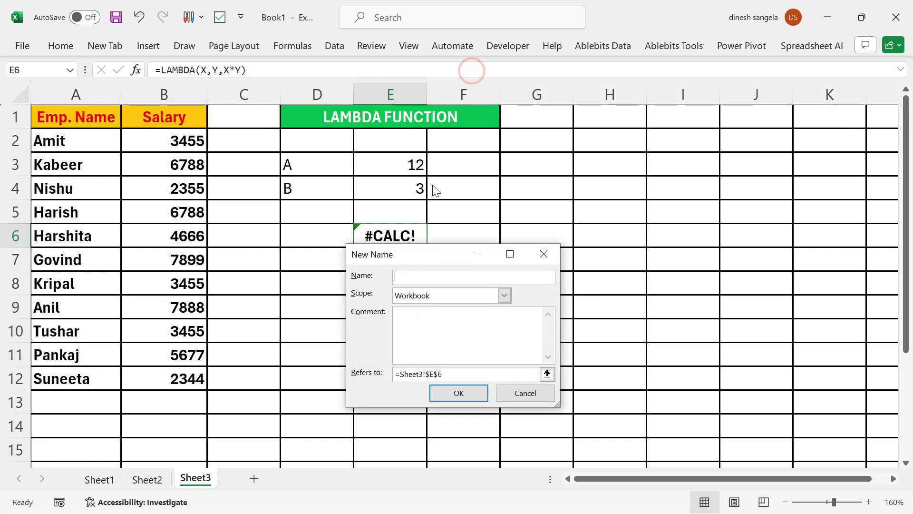
pyautogui.moveTo(452, 259); pyautogui.dragTo(374, 285)
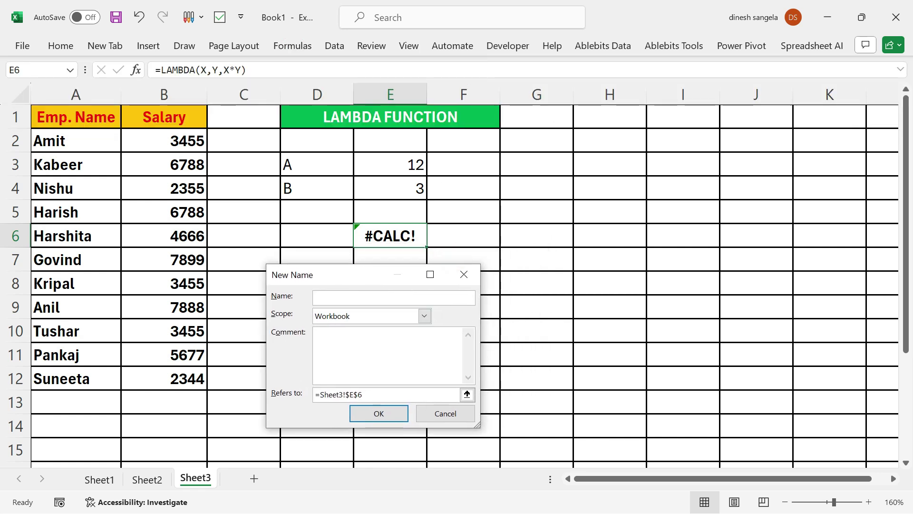
pyautogui.click(334, 300)
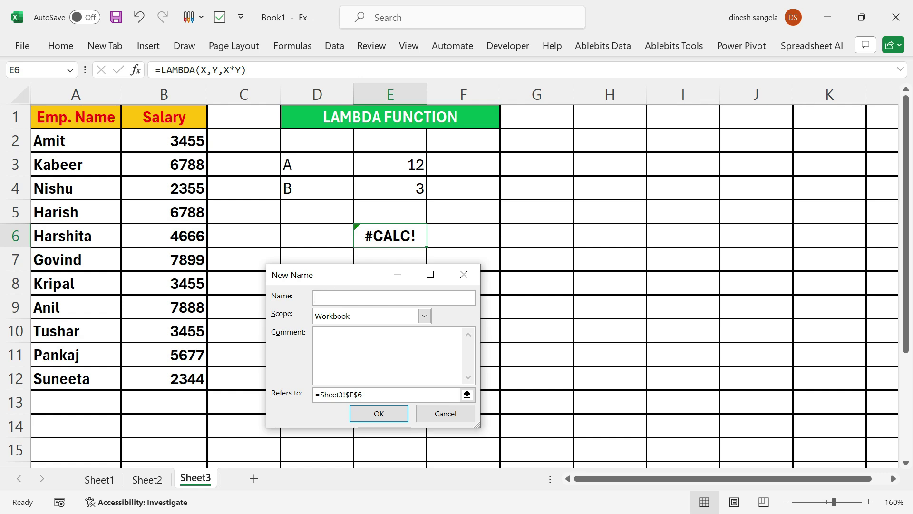
pyautogui.write('XYZ')
pyautogui.doubleClick(334, 299)
# Step: Replace the new name's cell reference with the copied formula so it refers to =LAMBDA(X,Y,X*Y)
pyautogui.click(371, 395)
pyautogui.moveTo(368, 394); pyautogui.dragTo(320, 395)
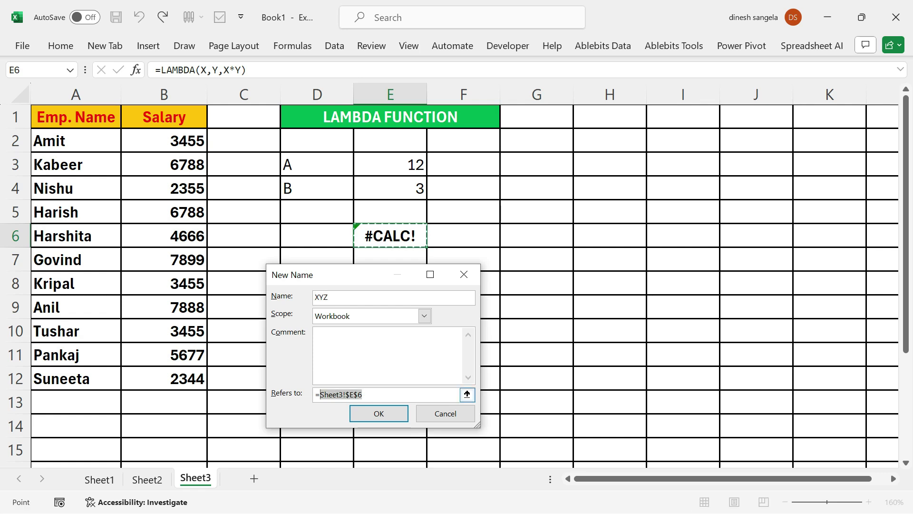
pyautogui.hotkey('ctrl', 'v')
pyautogui.moveTo(320, 395); pyautogui.dragTo(315, 396)
pyautogui.click(340, 395)
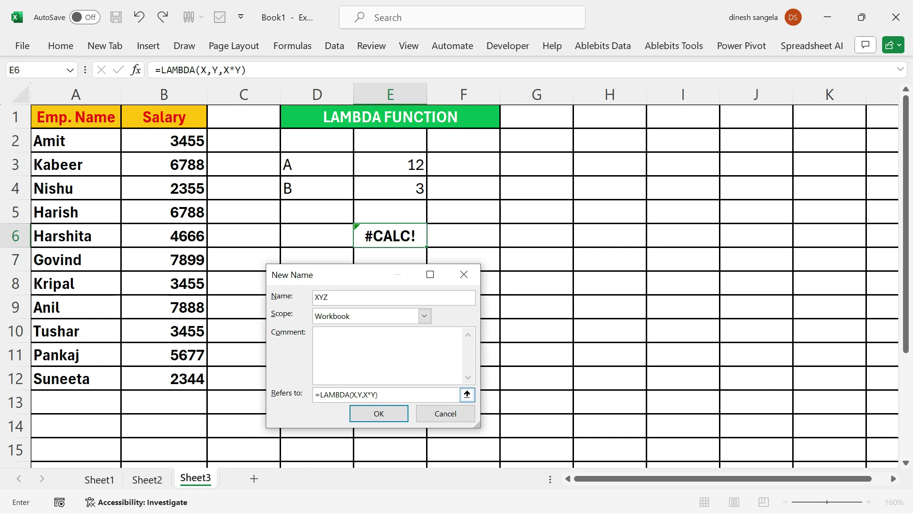
# Step: Save the XYZ name definition and enter the formula =XYZ(E3,E4) in cell E8
pyautogui.click(379, 413)
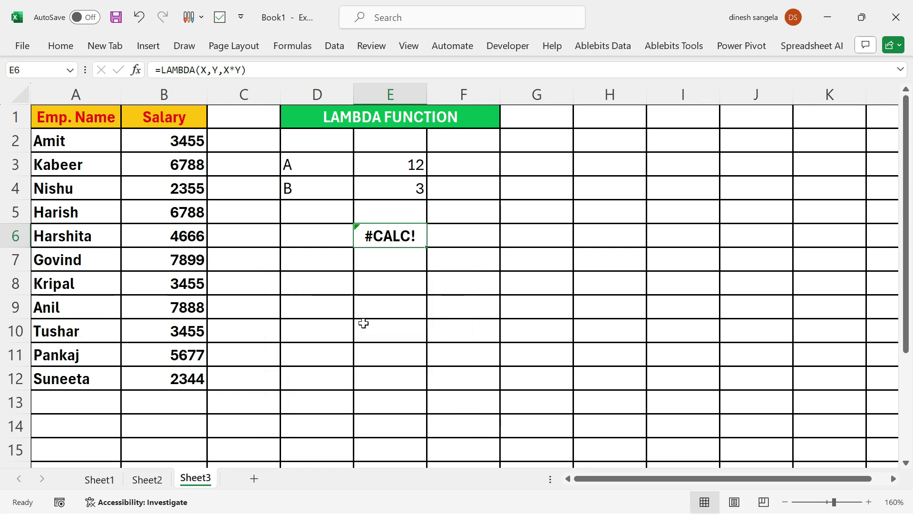
pyautogui.click(376, 288)
pyautogui.write('=')
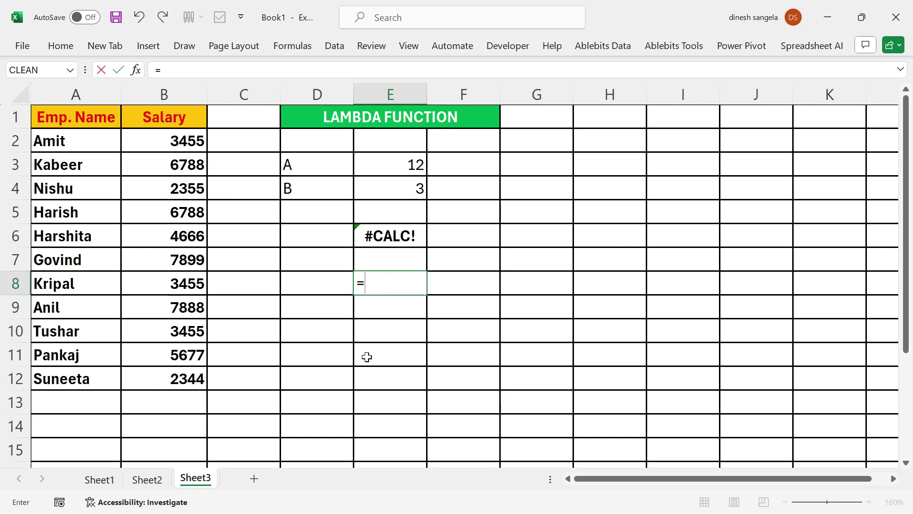
pyautogui.write('XY')
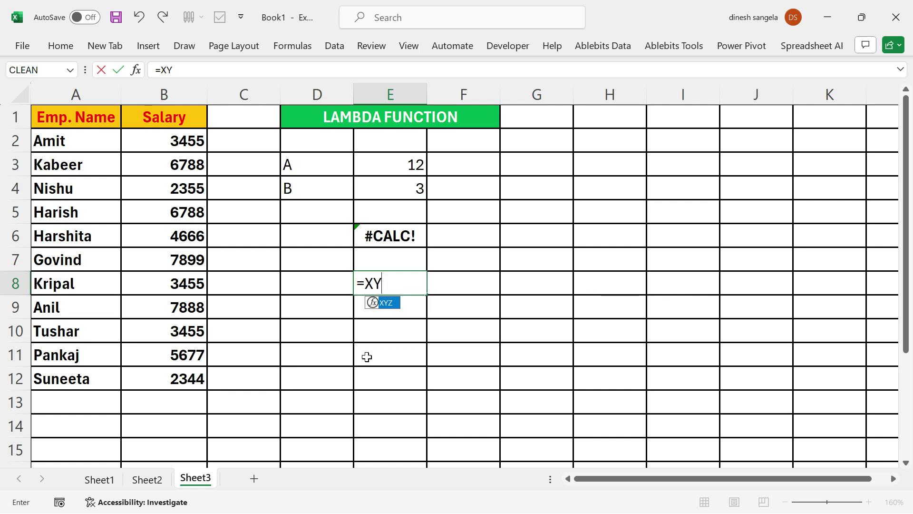
pyautogui.doubleClick(386, 303)
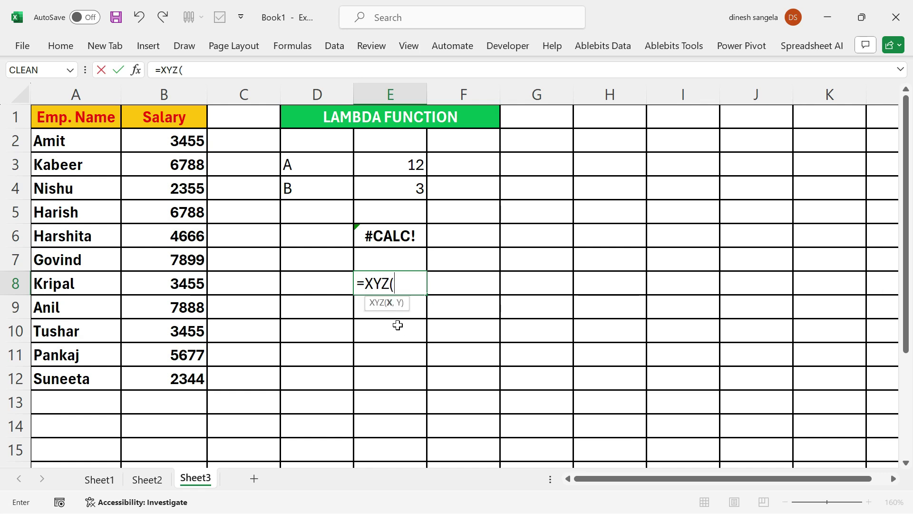
pyautogui.click(410, 165)
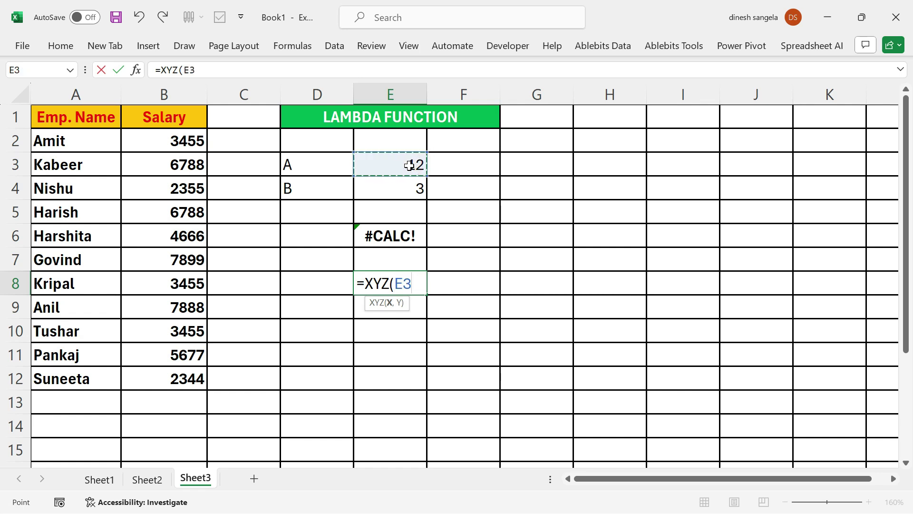
pyautogui.write(',')
pyautogui.click(415, 187)
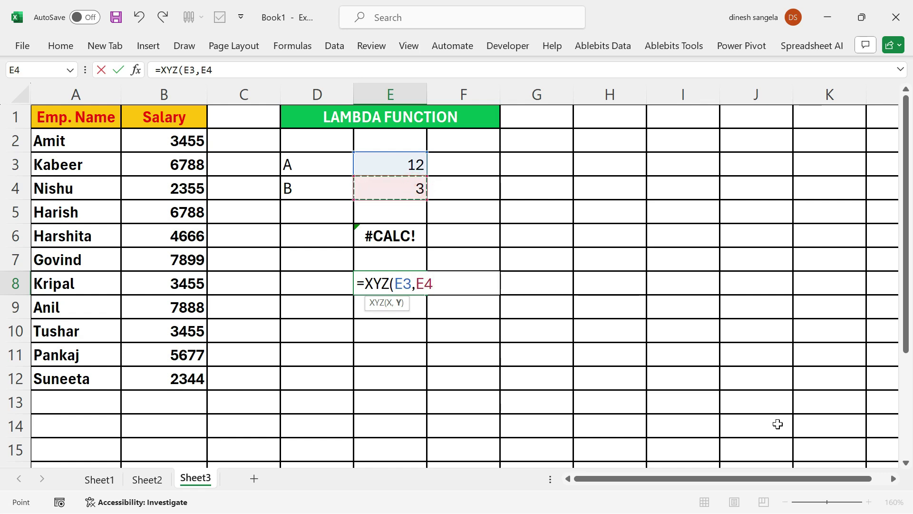
pyautogui.write(')')
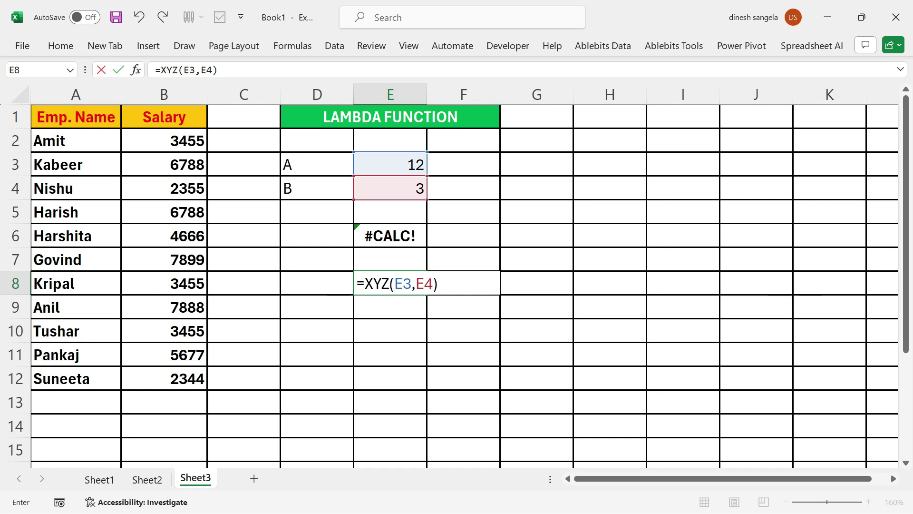
pyautogui.press('Return')
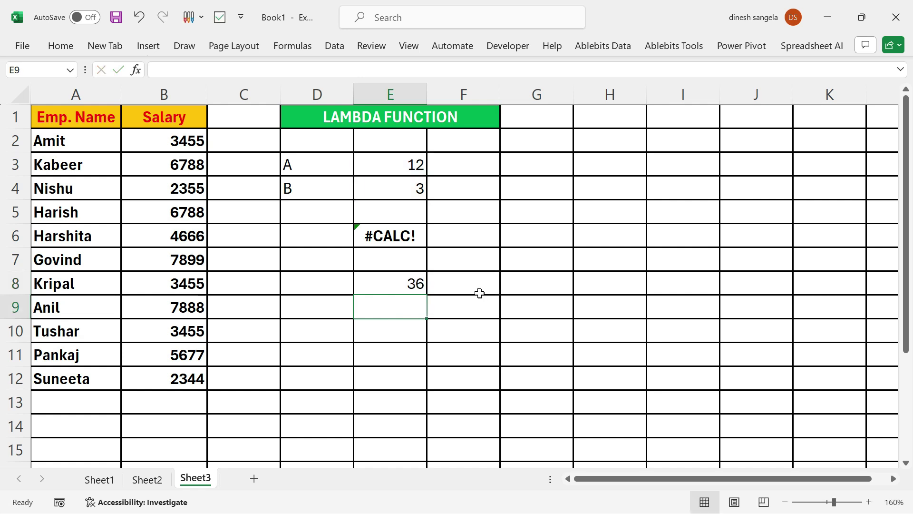
# Step: Review the custom function formula in E8, highlighting its full text without changing it
pyautogui.click(402, 284)
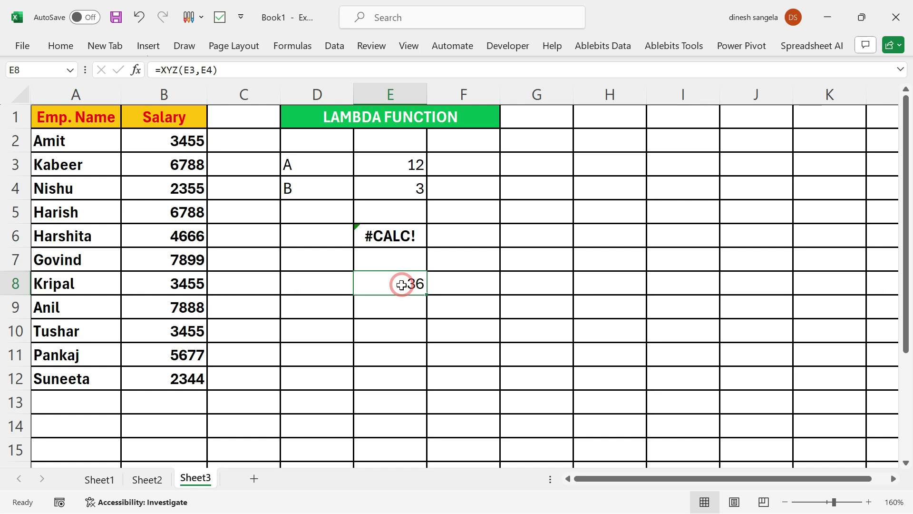
pyautogui.doubleClick(402, 284)
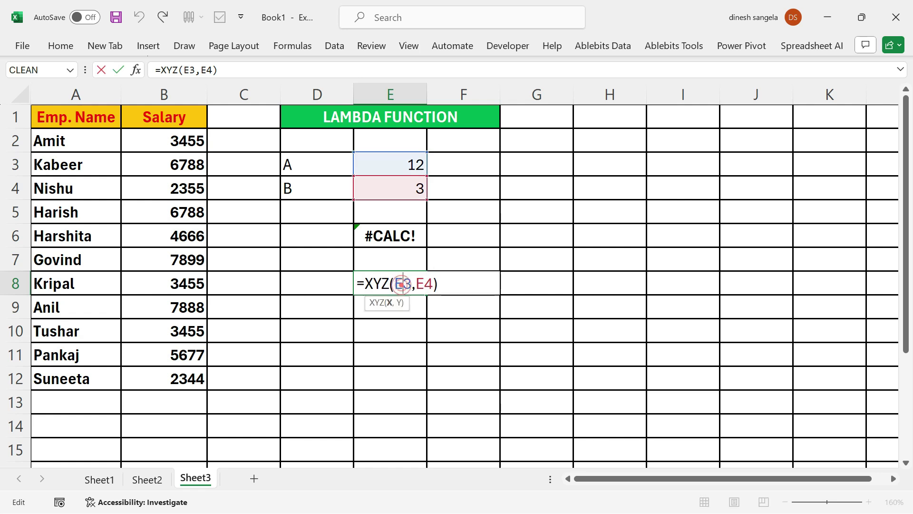
pyautogui.moveTo(440, 283); pyautogui.dragTo(385, 316)
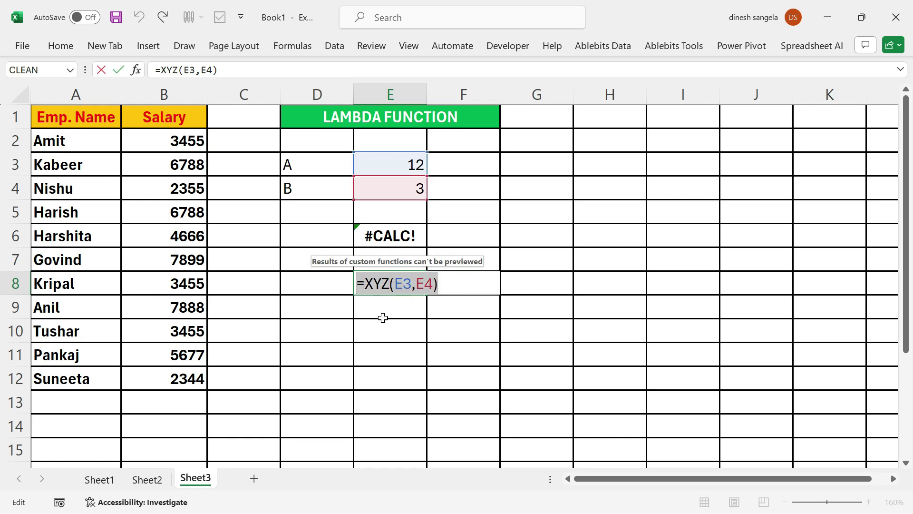
pyautogui.press('Return')
# Step: Clear the contents of the range D3:E8
pyautogui.click(297, 172)
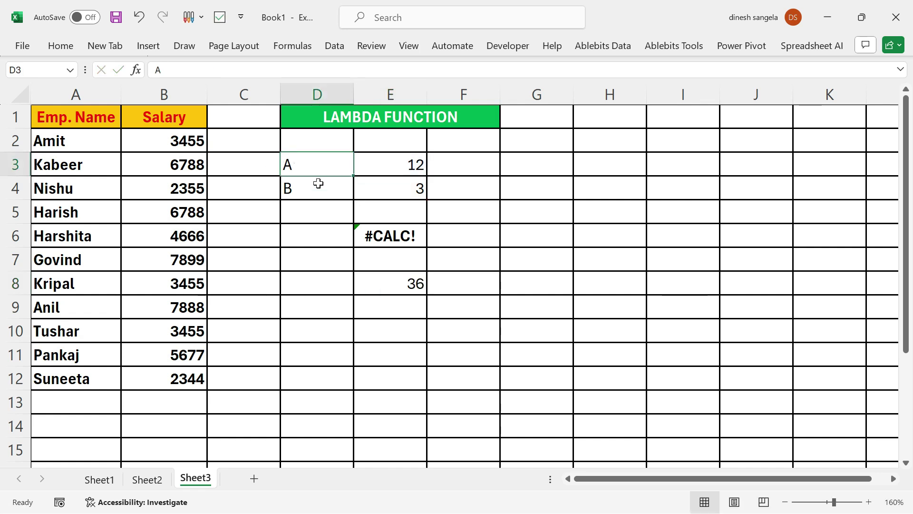
pyautogui.moveTo(318, 183); pyautogui.dragTo(428, 298)
pyautogui.press('Delete')
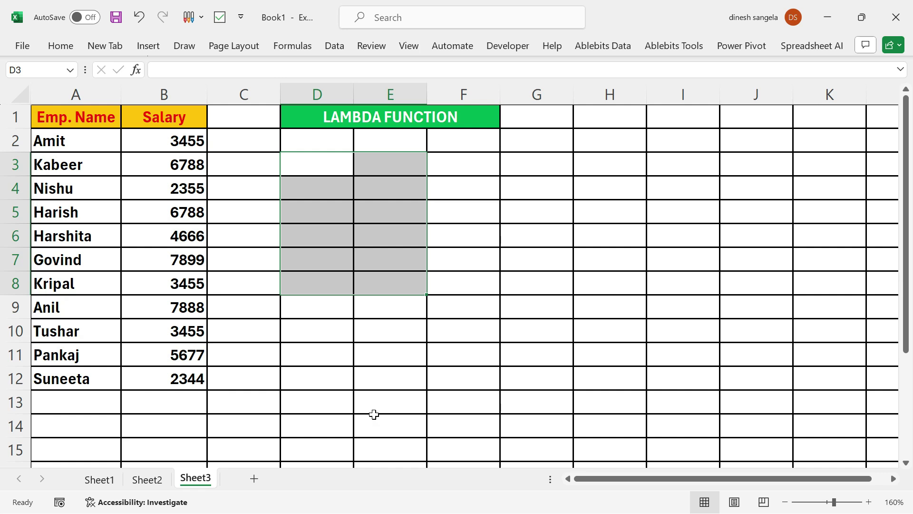
# Step: Enter the bonus criteria note "SALARY>7000,1500, SALARY>5000,1000, SLARY>3000,500,200" in cell E13
pyautogui.click(390, 408)
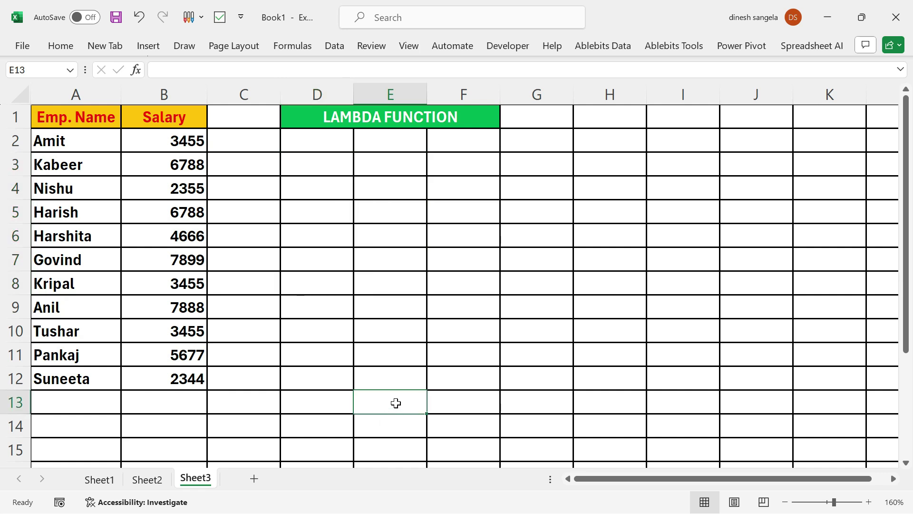
pyautogui.moveTo(95, 118); pyautogui.dragTo(93, 355)
pyautogui.moveTo(164, 118); pyautogui.dragTo(177, 352)
pyautogui.click(373, 402)
pyautogui.write('SALARY')
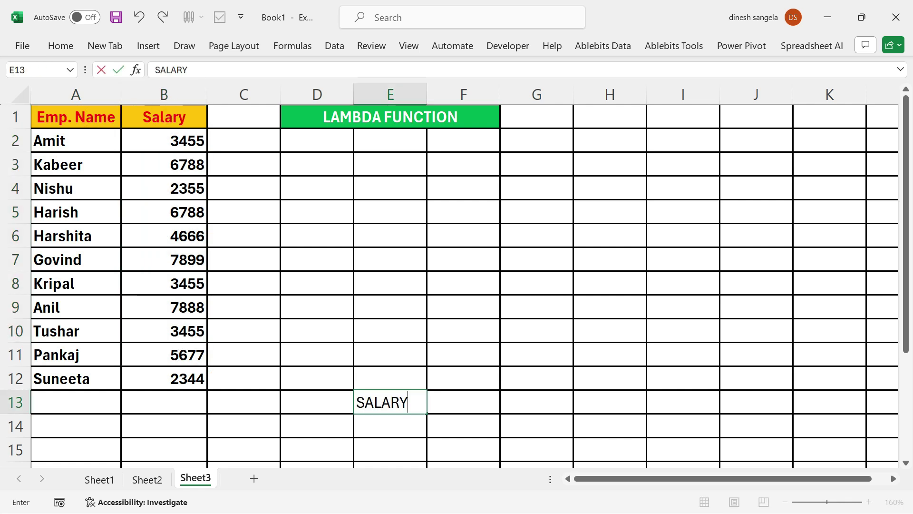
pyautogui.write('>7000')
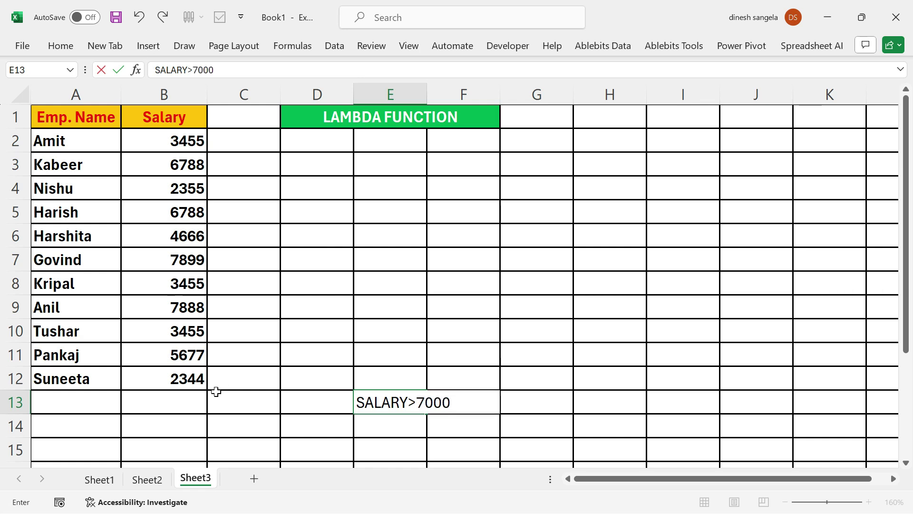
pyautogui.write(',1500,')
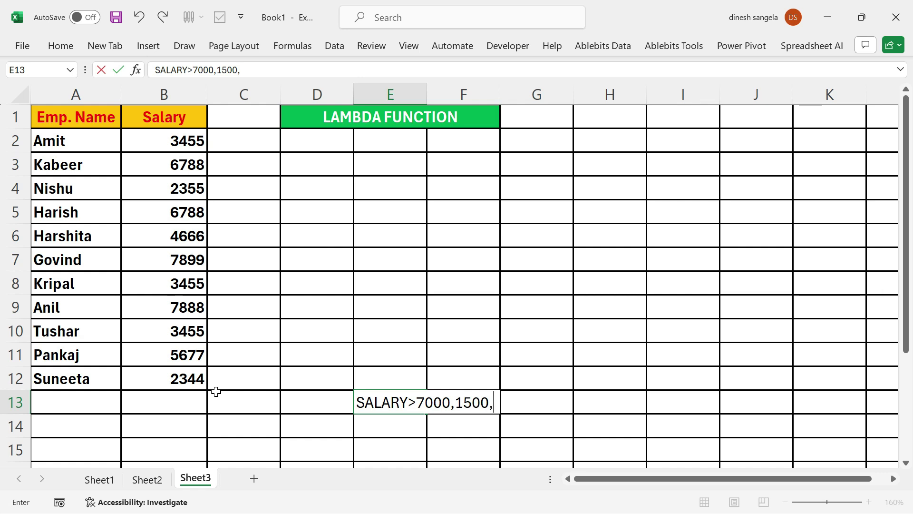
pyautogui.write(' SALARY')
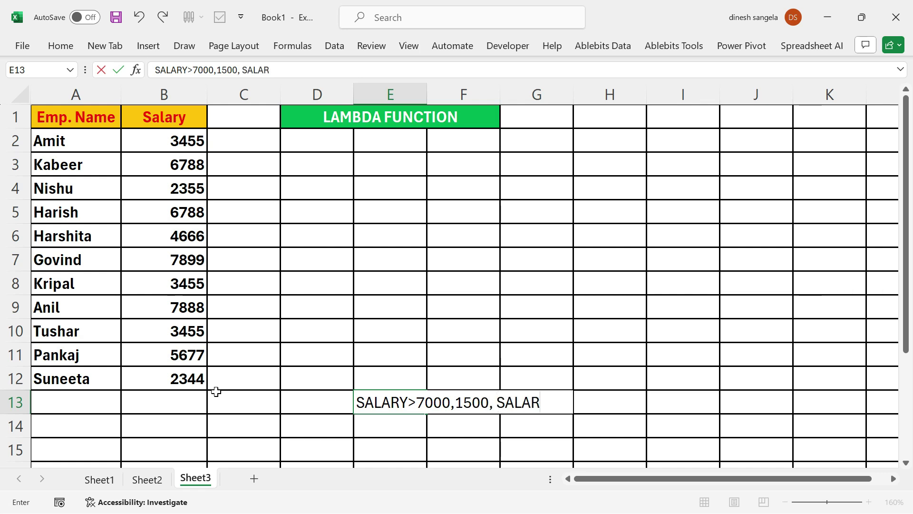
pyautogui.write('>5000')
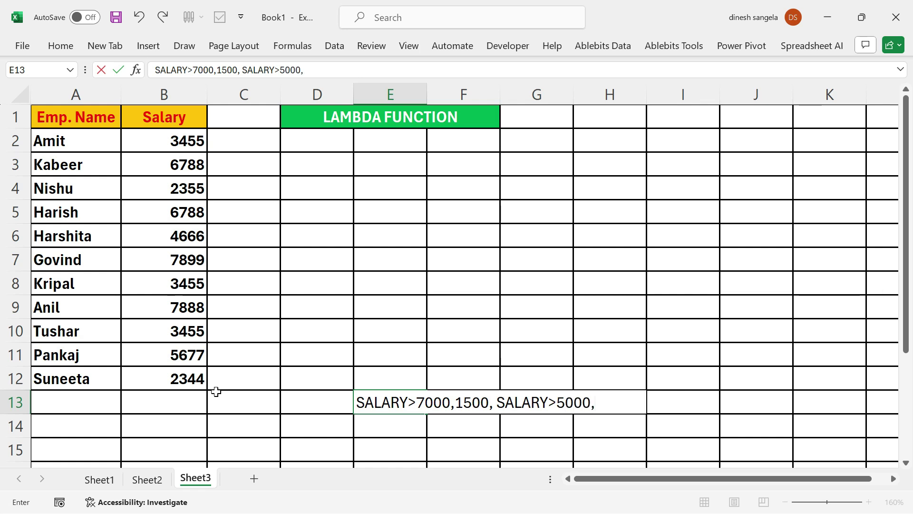
pyautogui.write(',1000')
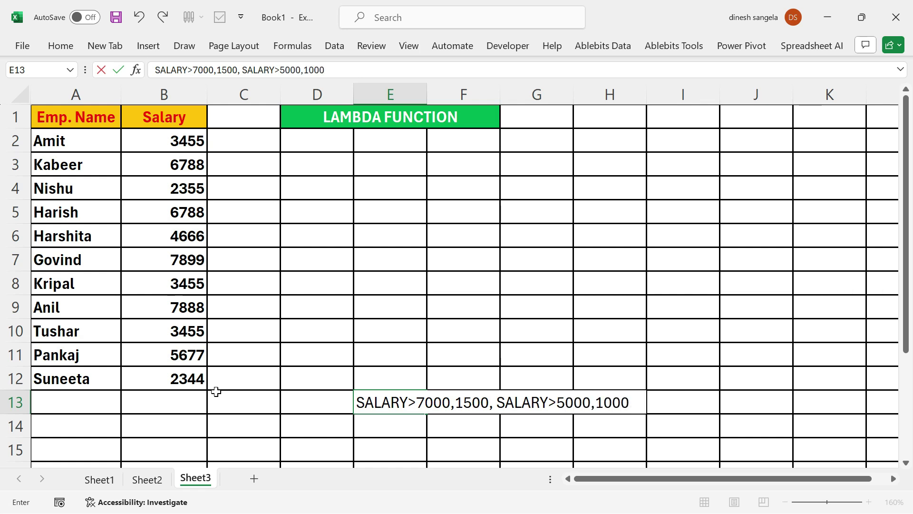
pyautogui.write(', SLARY>3000')
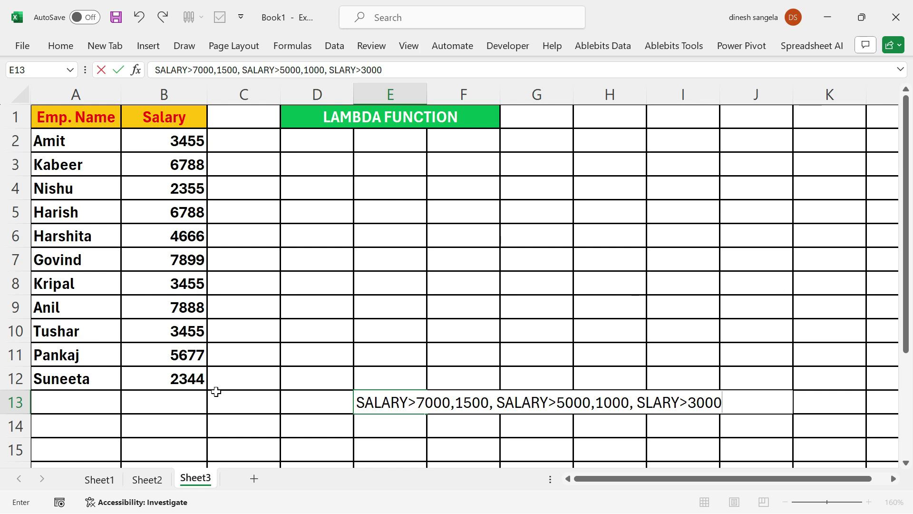
pyautogui.write(',500,200')
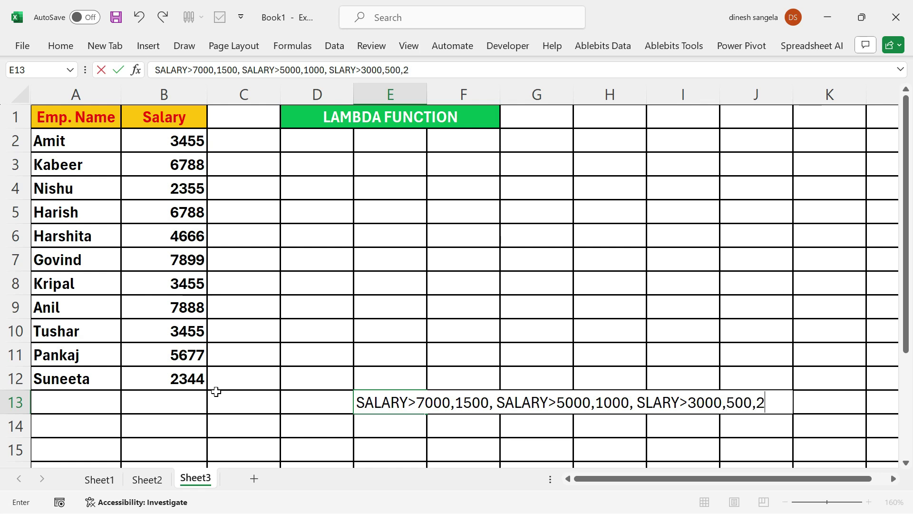
pyautogui.click(503, 371)
# Step: Begin a LAMBDA formula in C2 with the parameter SALARY and an IF that returns 1500 when SALARY>7000
pyautogui.moveTo(171, 138); pyautogui.dragTo(177, 378)
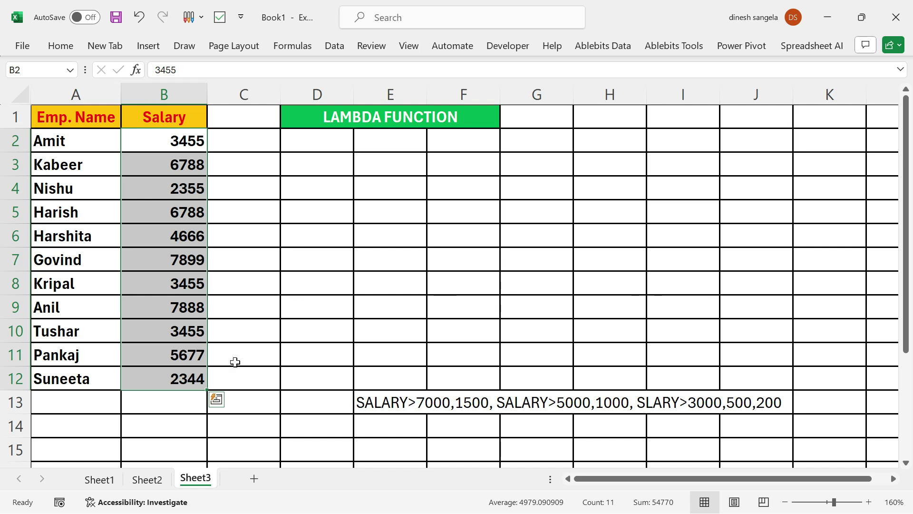
pyautogui.click(263, 141)
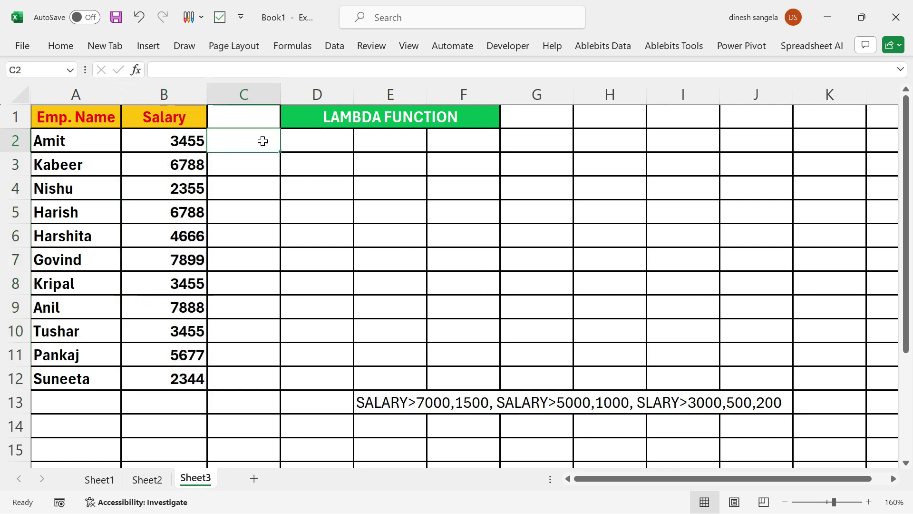
pyautogui.write('=')
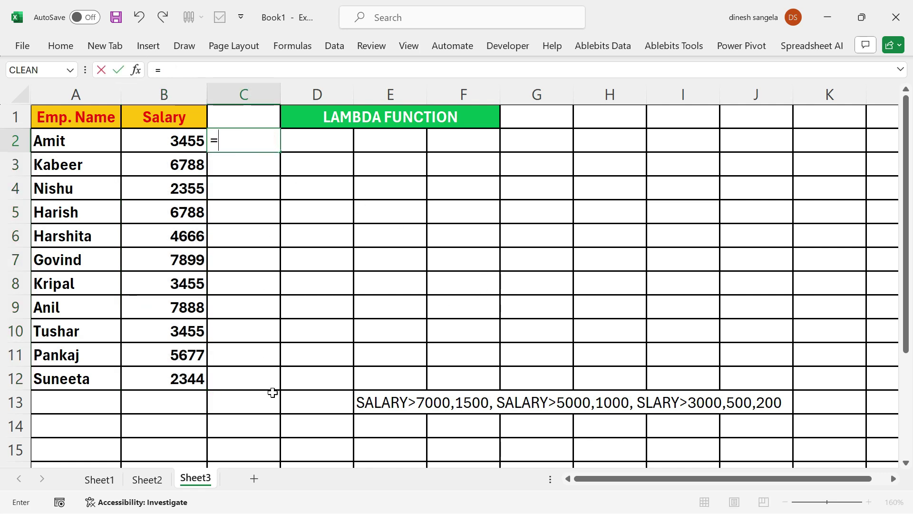
pyautogui.write('LA')
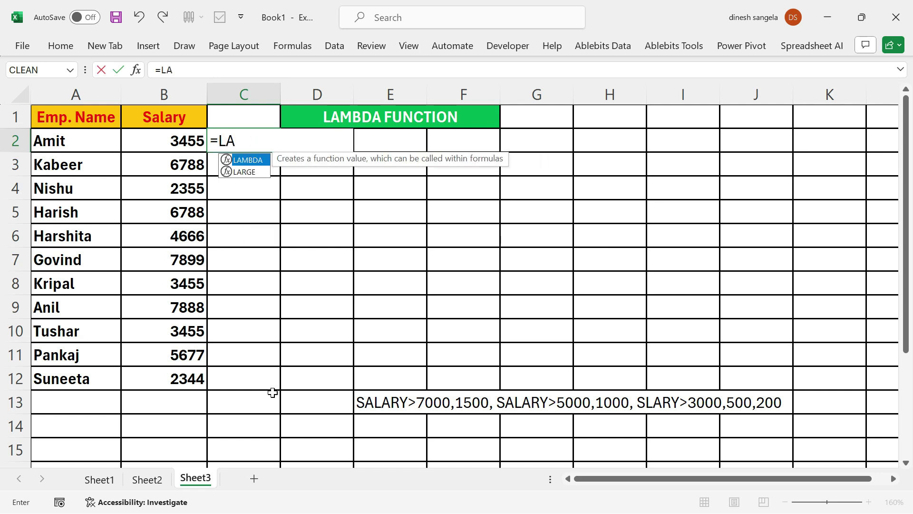
pyautogui.press('Tab')
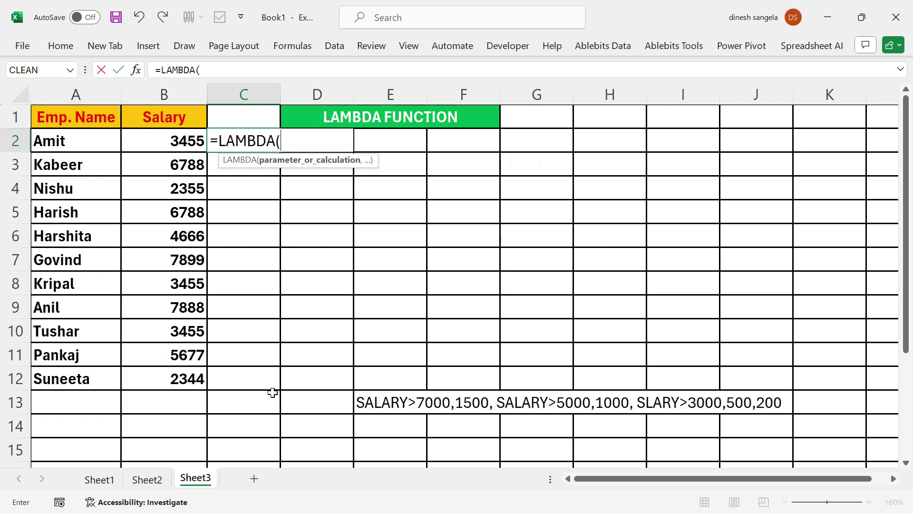
pyautogui.write('SALARY')
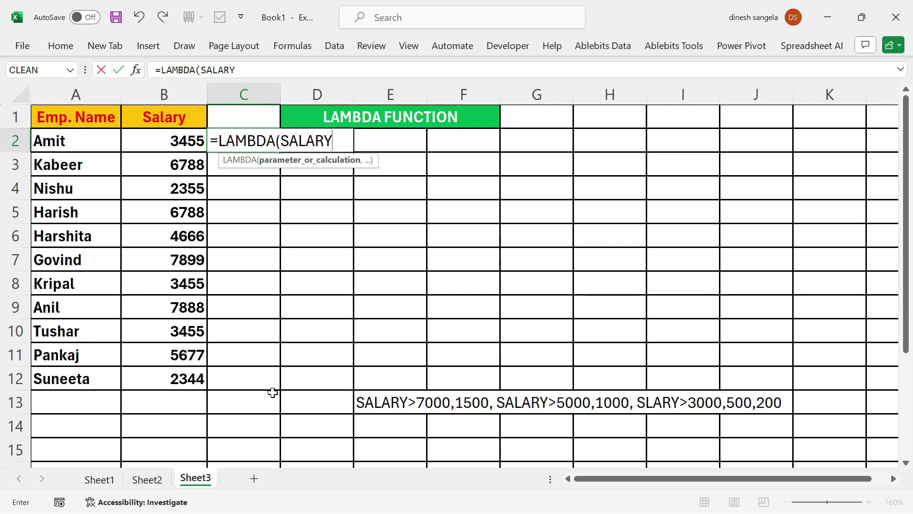
pyautogui.write(',IF(')
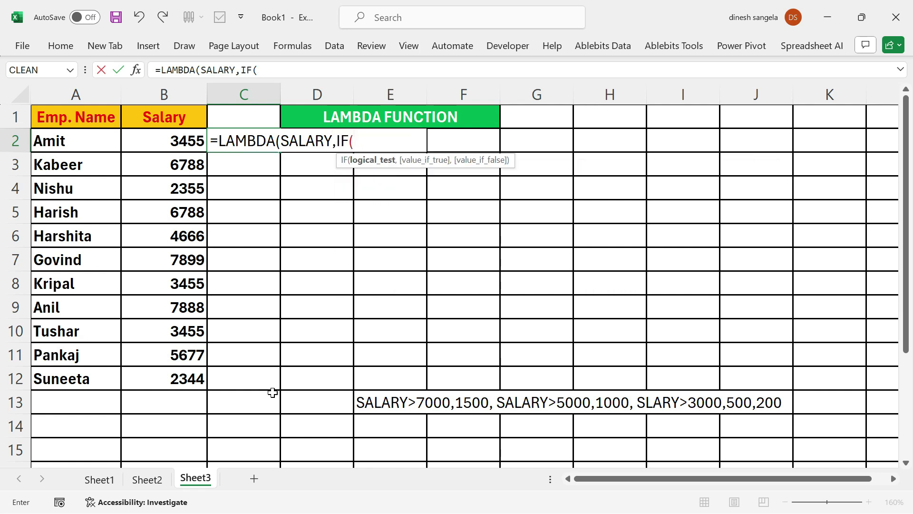
pyautogui.write('SALARY')
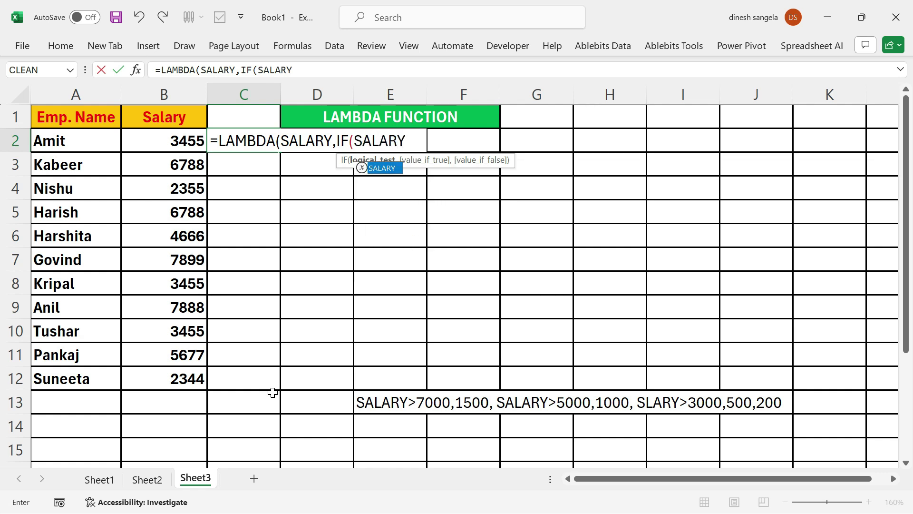
pyautogui.write('>7')
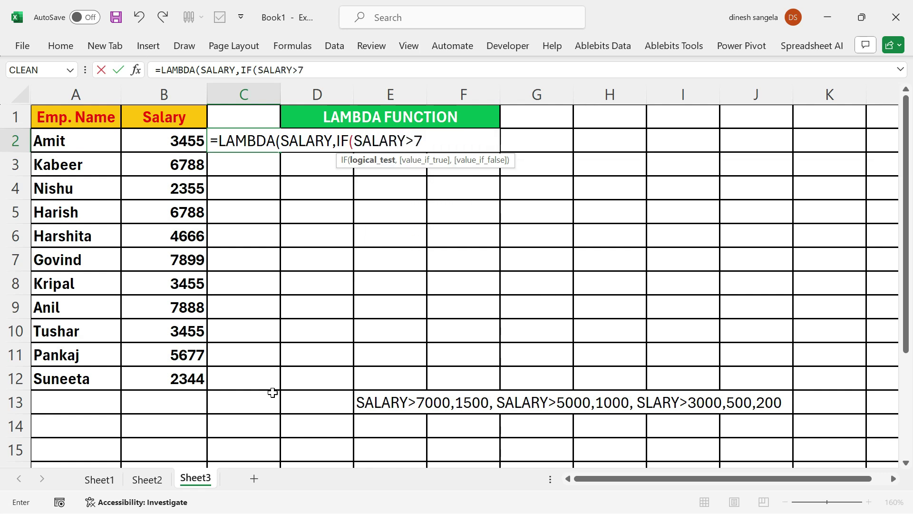
pyautogui.write('000,1')
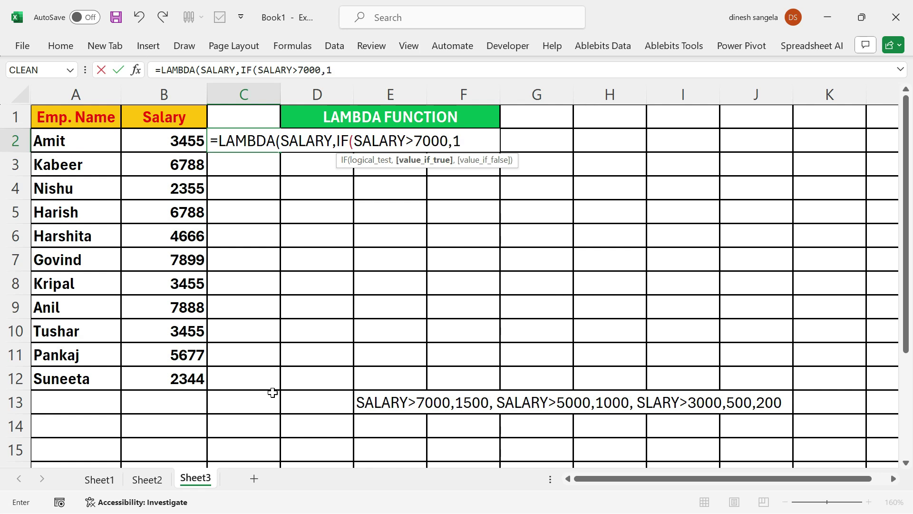
pyautogui.write('5000')
pyautogui.press('BackSpace')
# Step: Add a nested IF to the C2 formula that returns 1000 when SALARY>5000
pyautogui.write(',IF(')
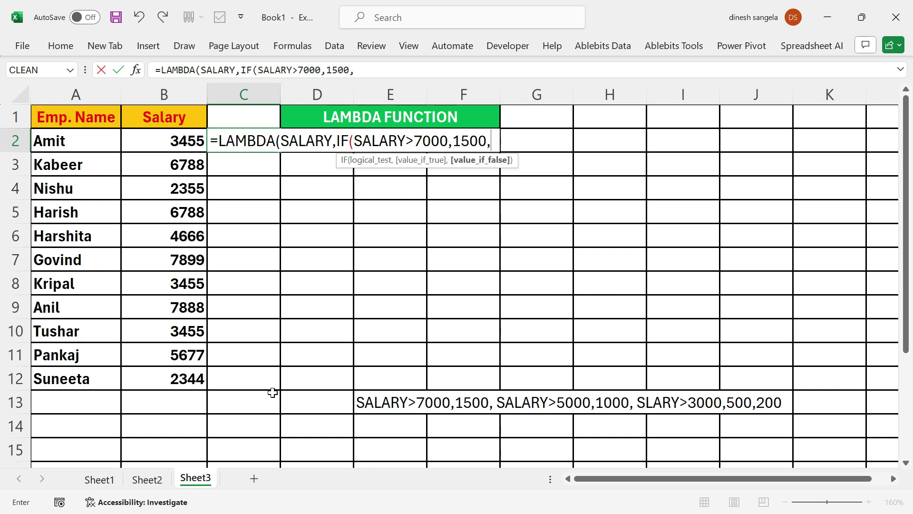
pyautogui.write('SALARY')
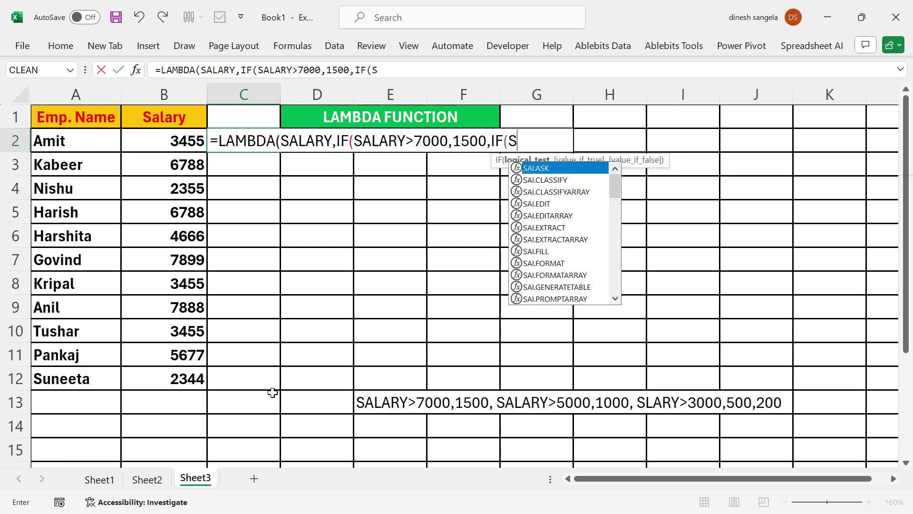
pyautogui.write('>5000')
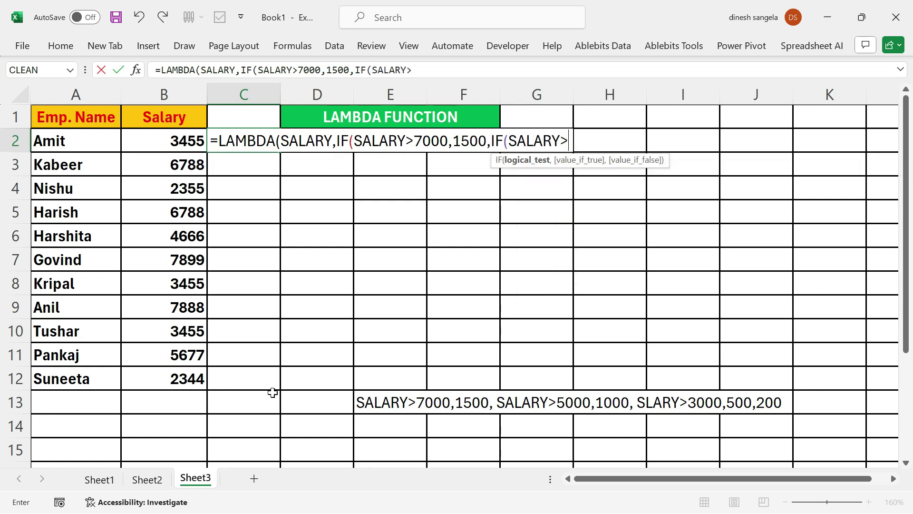
pyautogui.write(',1000')
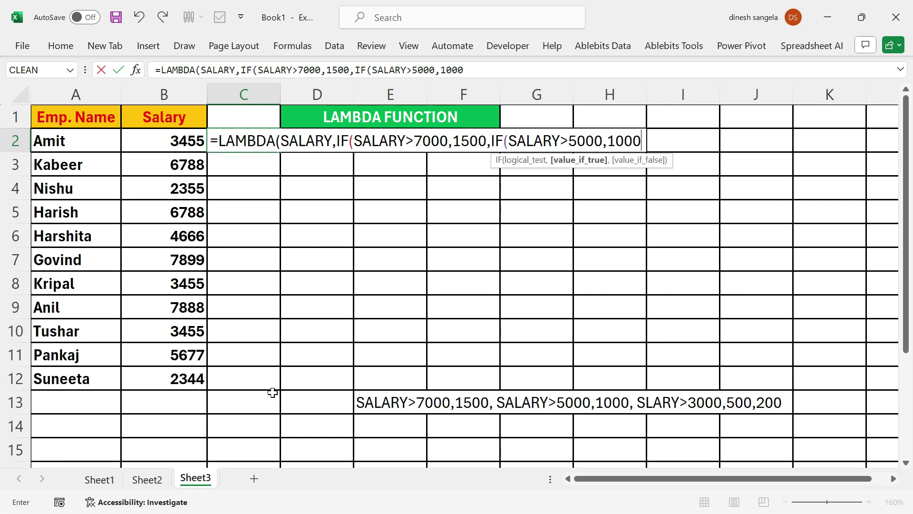
# Step: Complete the C2 LAMBDA with a third nested IF returning 500 when SALARY>3000 and otherwise 200, and enter the formula
pyautogui.write(',IF(')
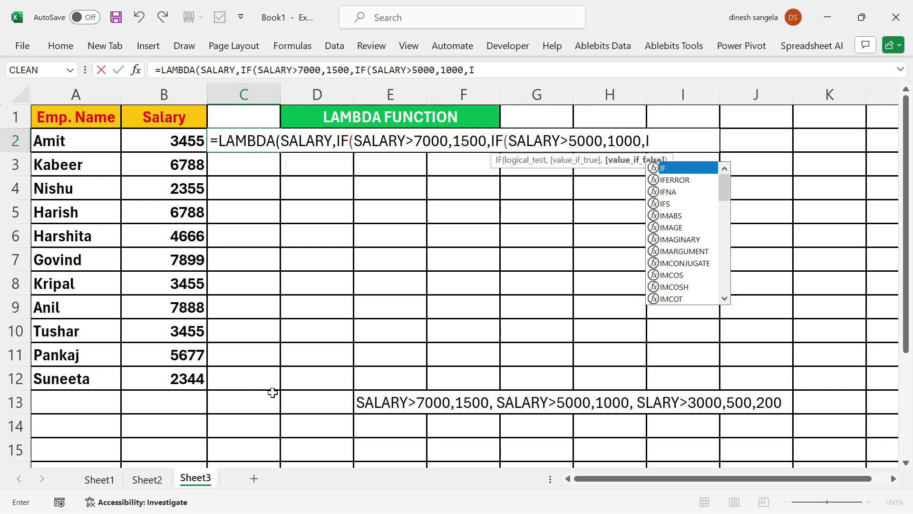
pyautogui.write('SALARY')
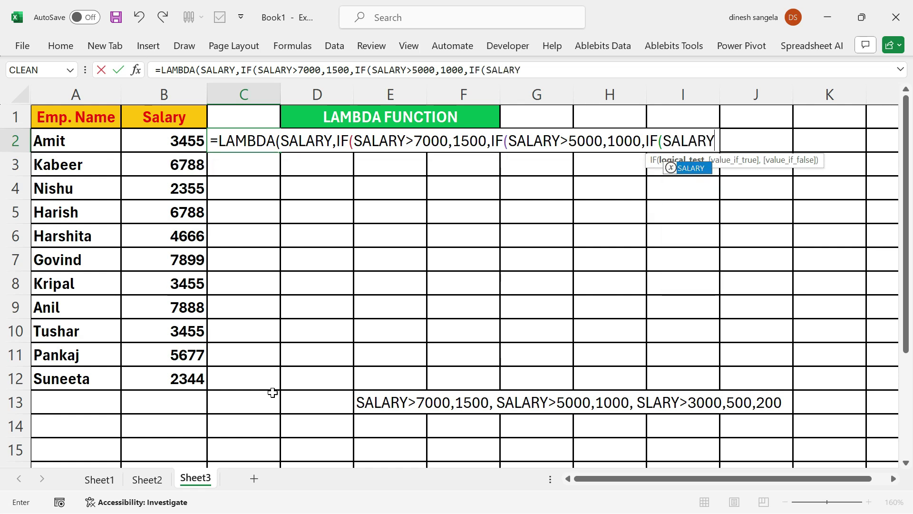
pyautogui.write('>3000')
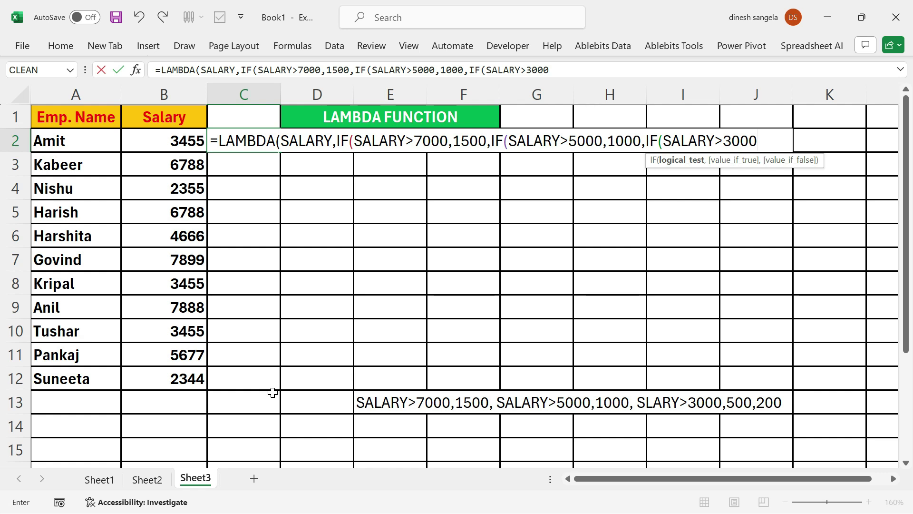
pyautogui.write(',')
pyautogui.write('5000')
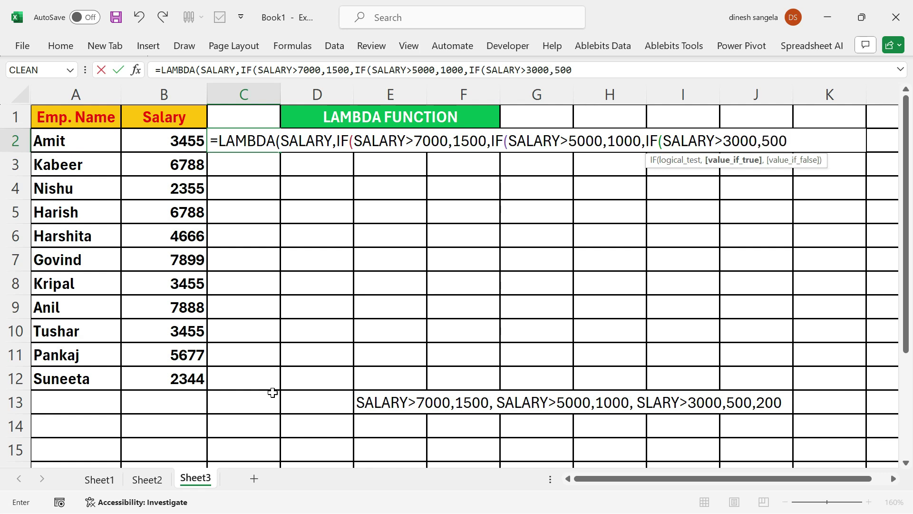
pyautogui.press('BackSpace')
pyautogui.write(',200')
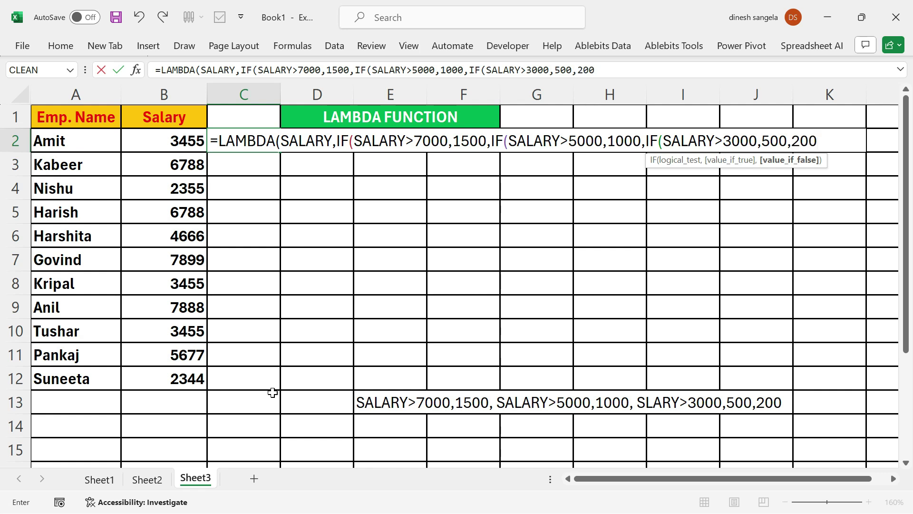
pyautogui.write('))))')
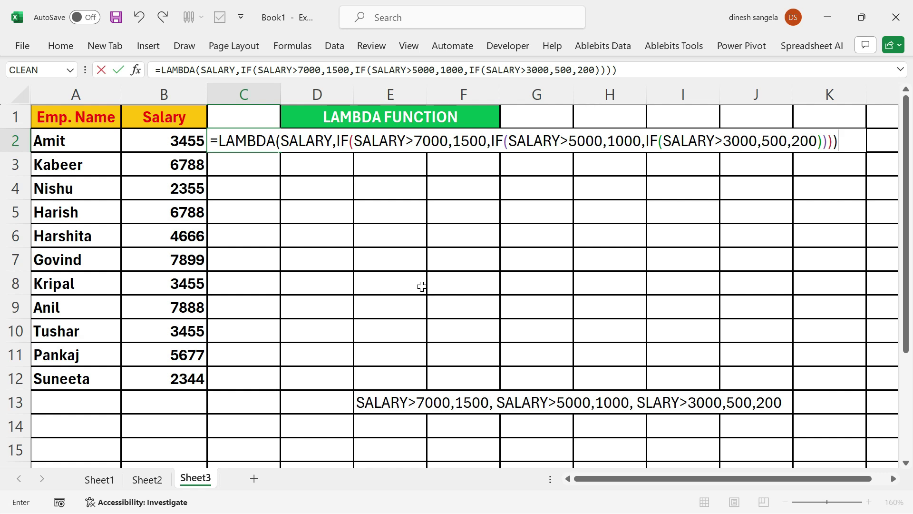
pyautogui.press('Return')
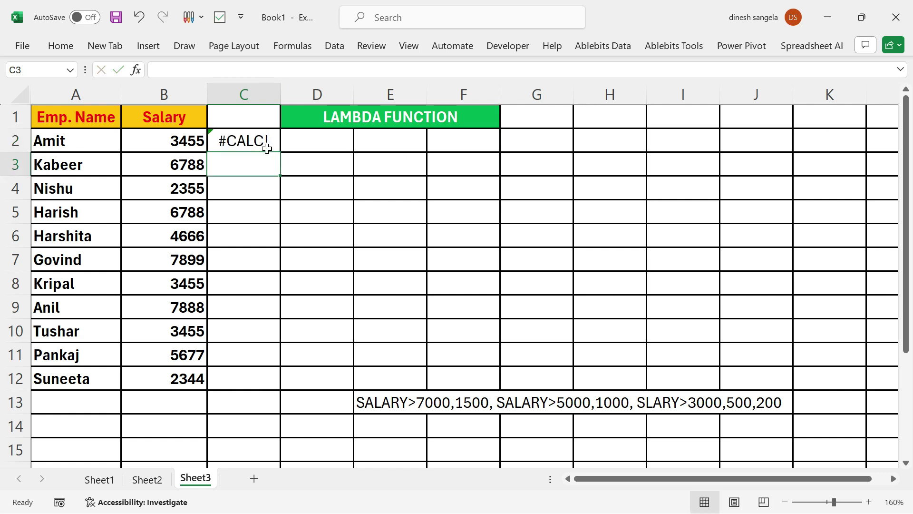
# Step: Append (B2) as the argument of the LAMBDA formula in C2 and fill it down to C12
pyautogui.doubleClick(263, 141)
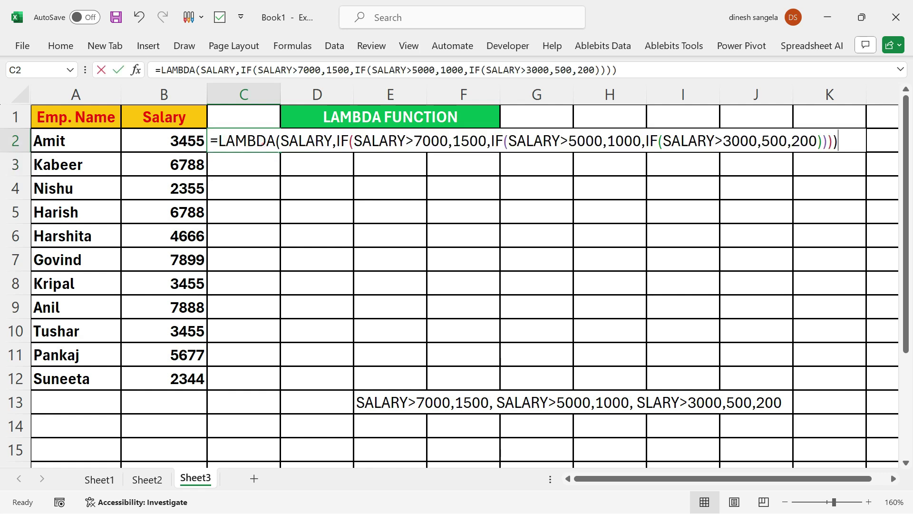
pyautogui.moveTo(285, 142); pyautogui.dragTo(325, 142)
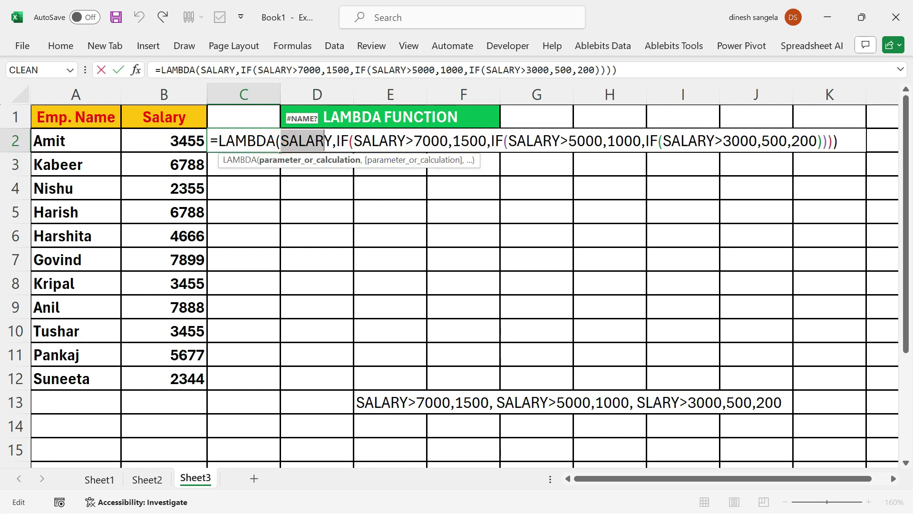
pyautogui.click(838, 141)
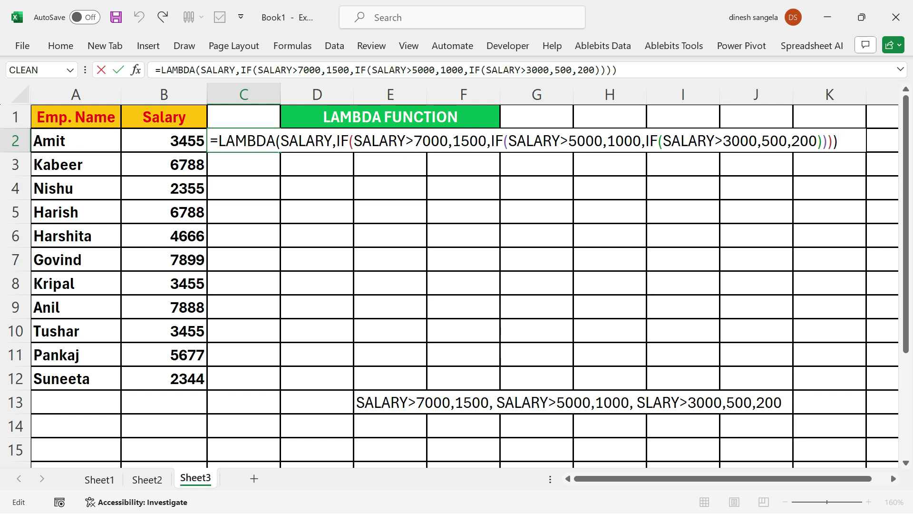
pyautogui.write('(')
pyautogui.click(187, 140)
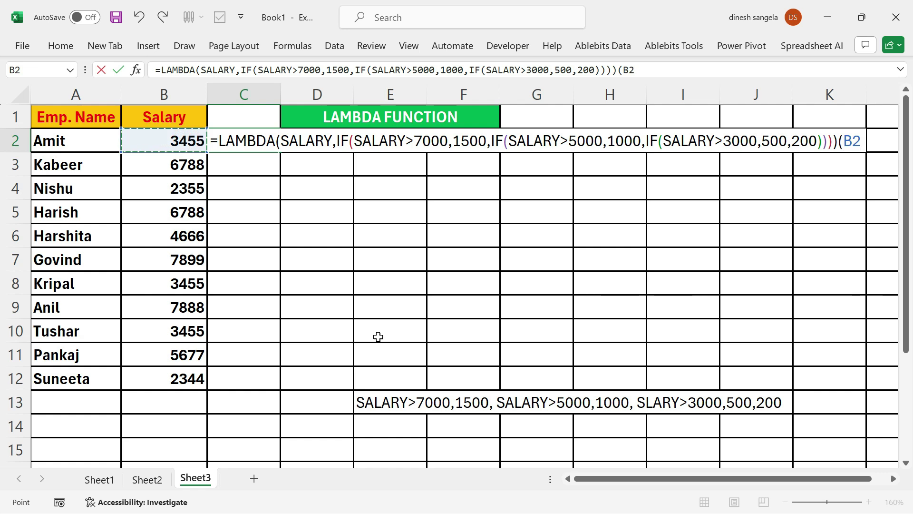
pyautogui.write(')')
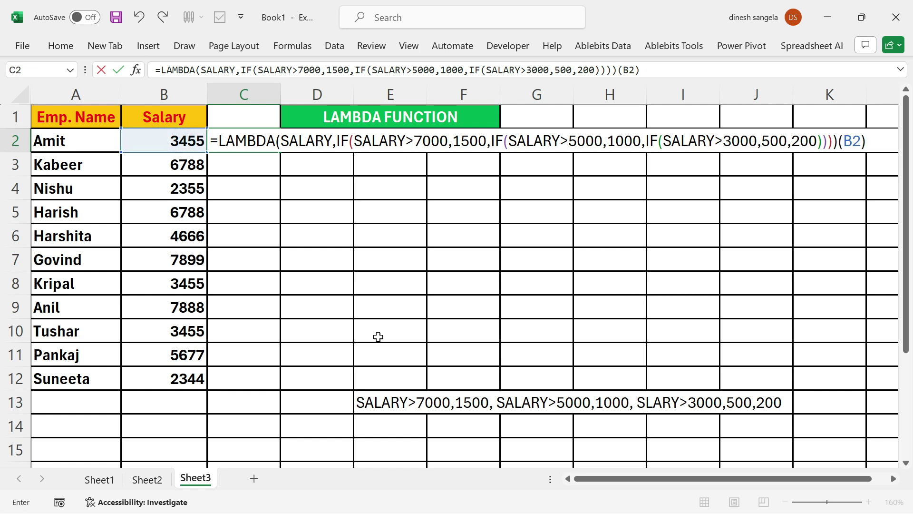
pyautogui.press('Return')
pyautogui.click(263, 135)
pyautogui.moveTo(282, 154); pyautogui.dragTo(283, 381)
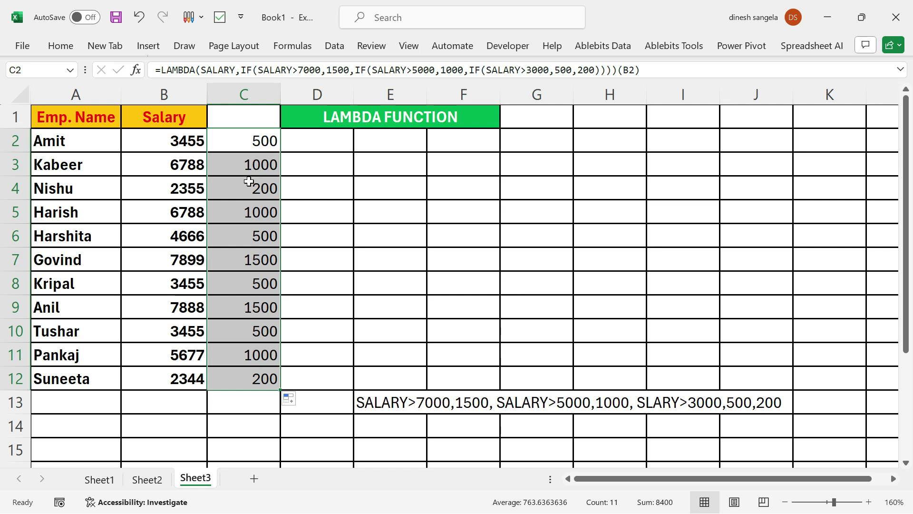
# Step: Copy the bonus formulas in C2:C12 into column D starting at D2
pyautogui.doubleClick(266, 138)
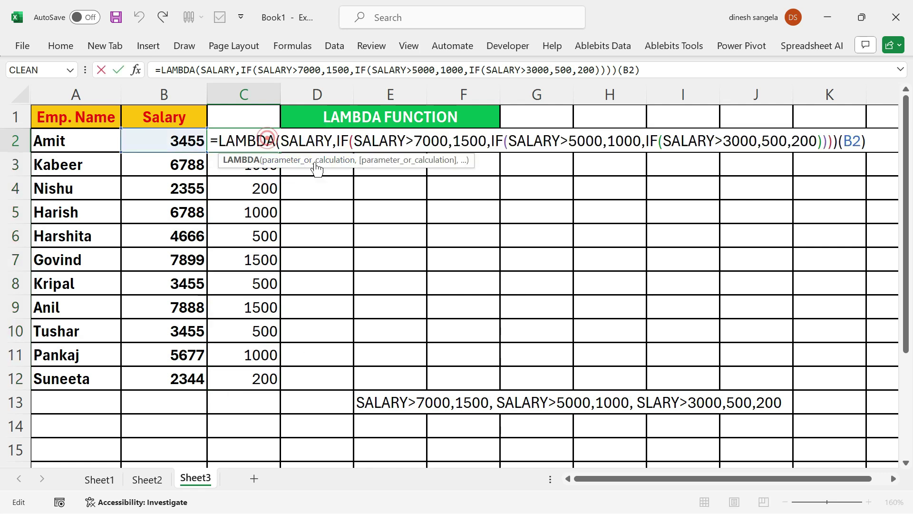
pyautogui.press('Escape')
pyautogui.moveTo(252, 144); pyautogui.dragTo(263, 379)
pyautogui.hotkey('ctrl', 'c')
pyautogui.click(304, 148)
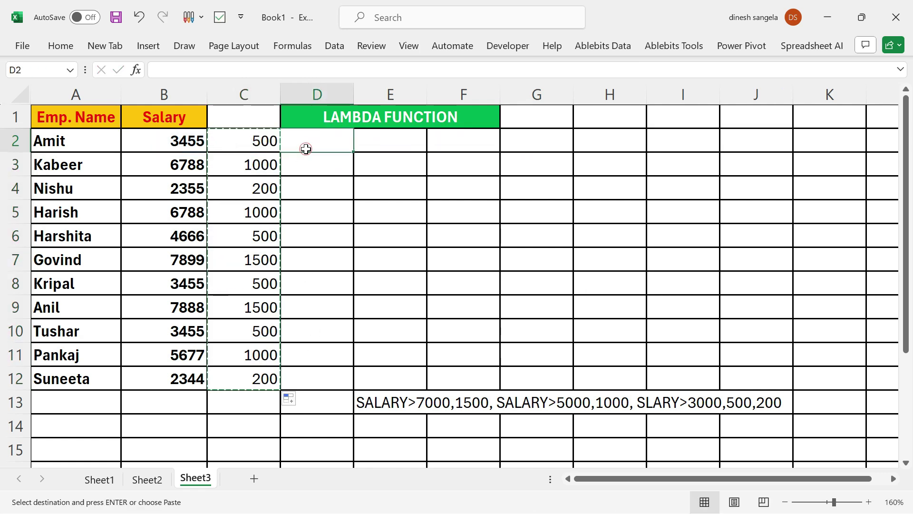
pyautogui.hotkey('ctrl', 'v')
pyautogui.press('Escape')
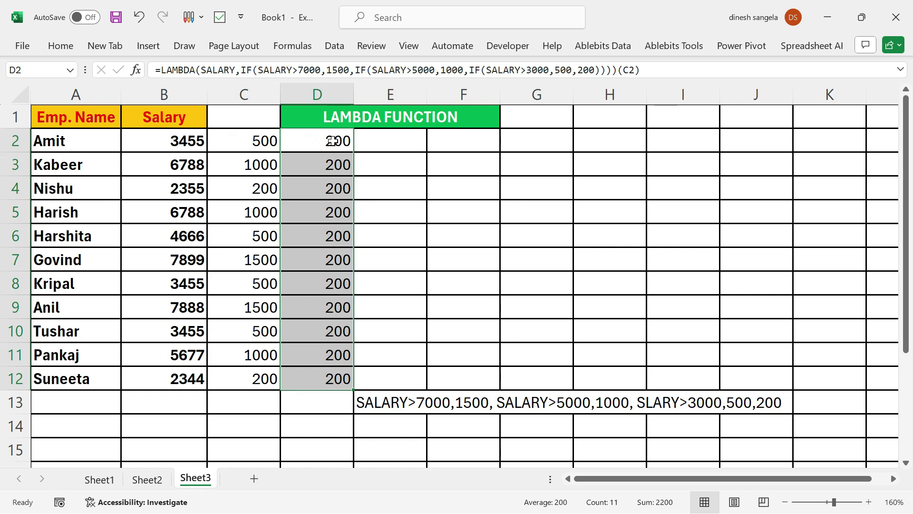
# Step: Clear the copied formulas from D3:D12, keeping the one in D2
pyautogui.click(332, 146)
pyautogui.moveTo(331, 161); pyautogui.dragTo(346, 377)
pyautogui.press('Delete')
# Step: Remove the trailing (C2) argument from the LAMBDA formula in D2
pyautogui.click(323, 148)
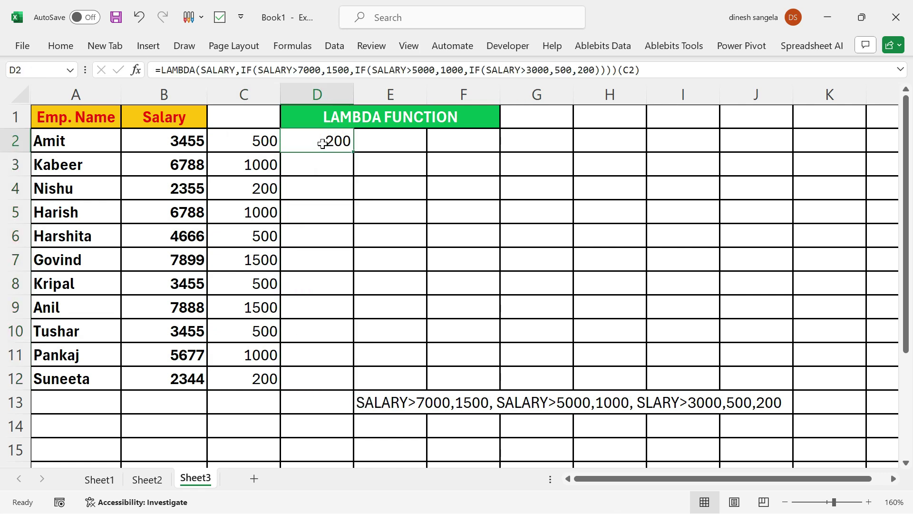
pyautogui.doubleClick(321, 142)
pyautogui.click(346, 163)
pyautogui.press('BackSpace')
pyautogui.press('BackSpace')
pyautogui.press('BackSpace')
pyautogui.press('BackSpace')
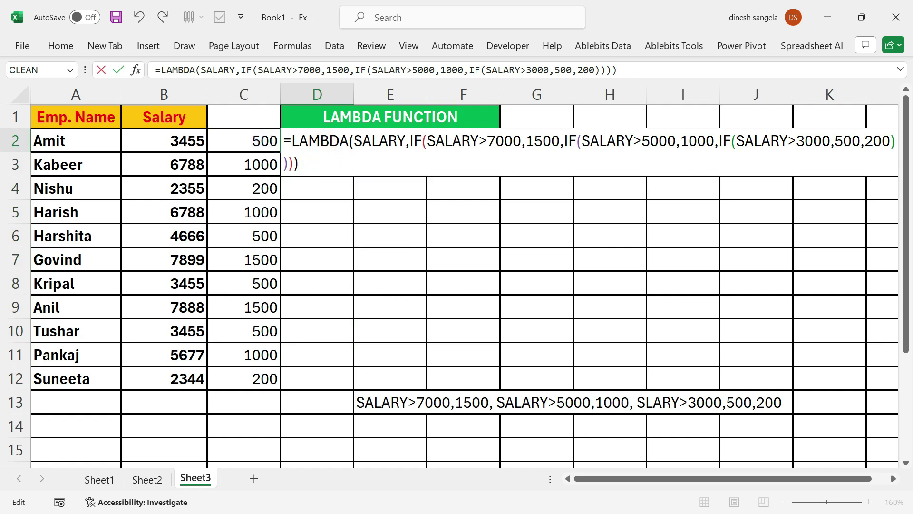
pyautogui.press('Return')
# Step: Copy the LAMBDA expression from D2 without its equals sign, leaving the cell unchanged
pyautogui.doubleClick(327, 142)
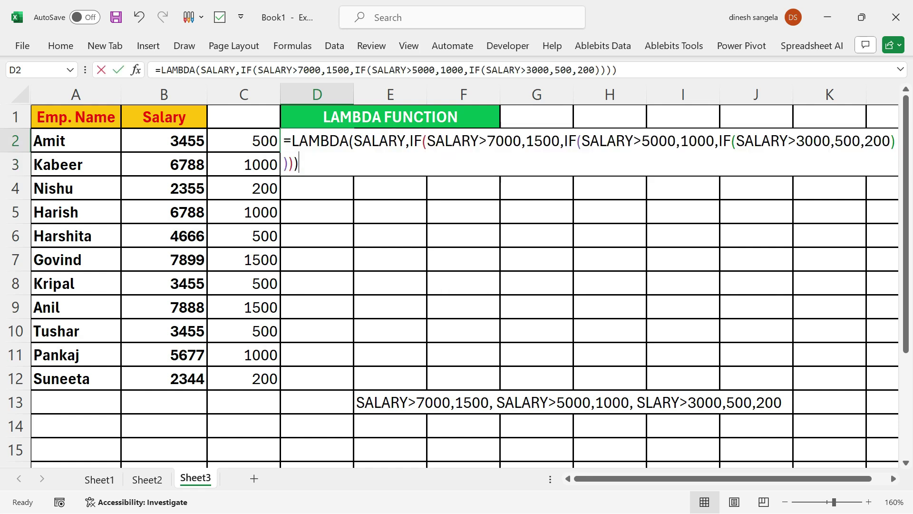
pyautogui.moveTo(291, 141); pyautogui.dragTo(299, 164)
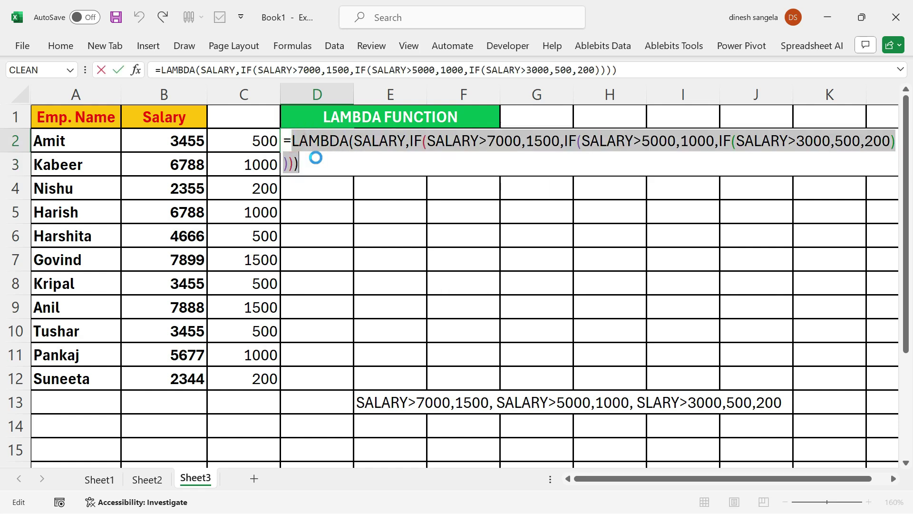
pyautogui.press('Escape')
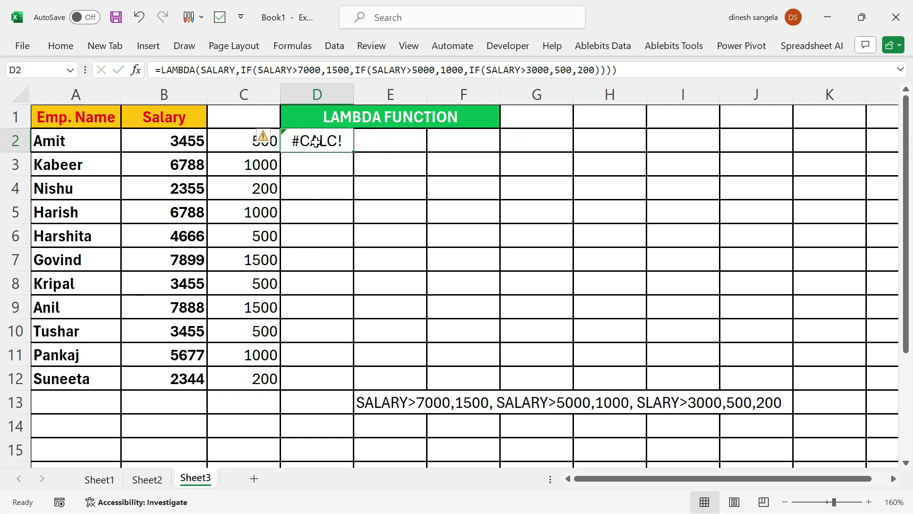
# Step: Define a workbook-scoped name SK that refers to the copied LAMBDA expression
pyautogui.click(292, 48)
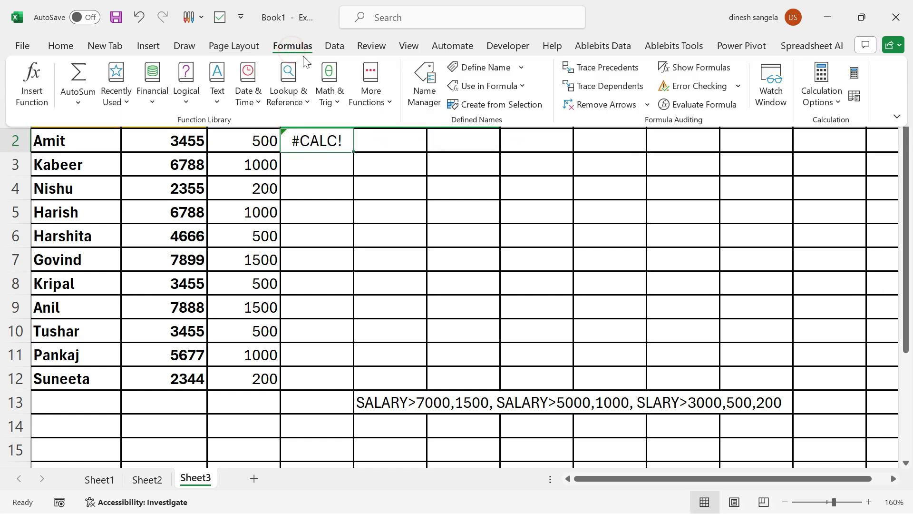
pyautogui.click(467, 72)
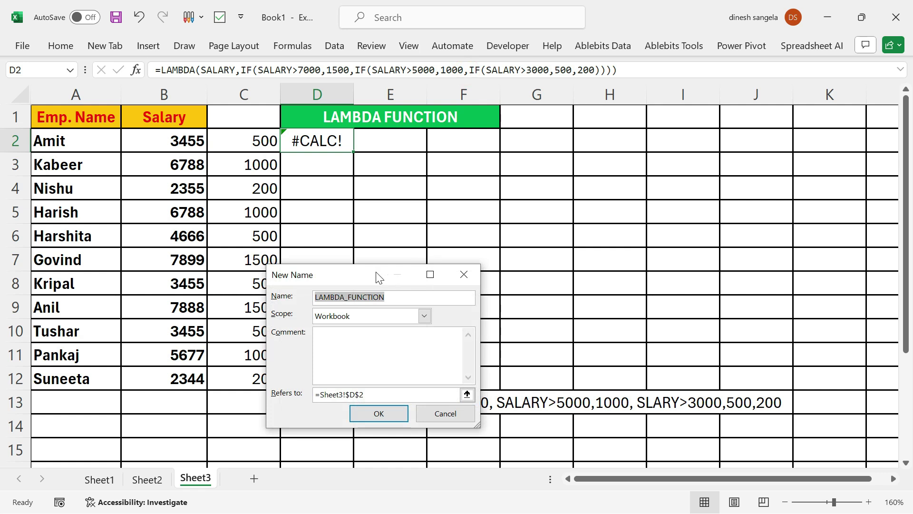
pyautogui.moveTo(376, 274); pyautogui.dragTo(503, 267)
pyautogui.click(523, 288)
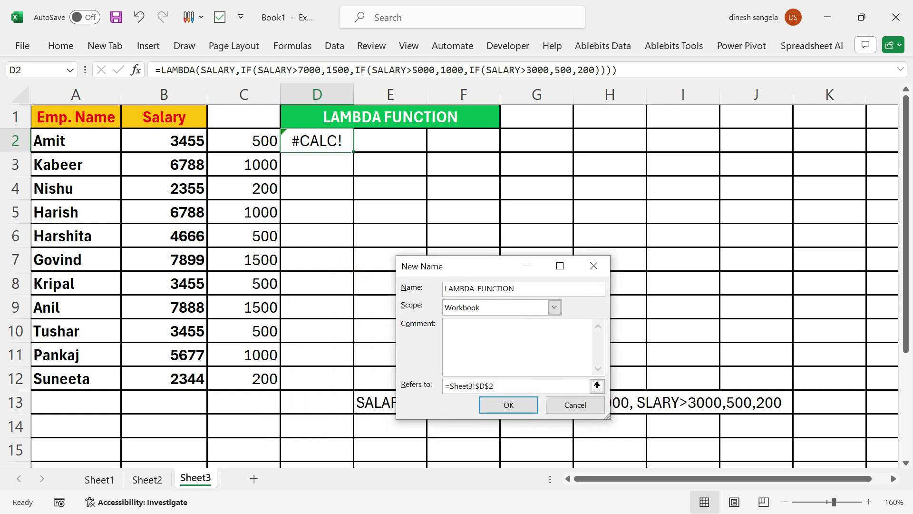
pyautogui.doubleClick(534, 288)
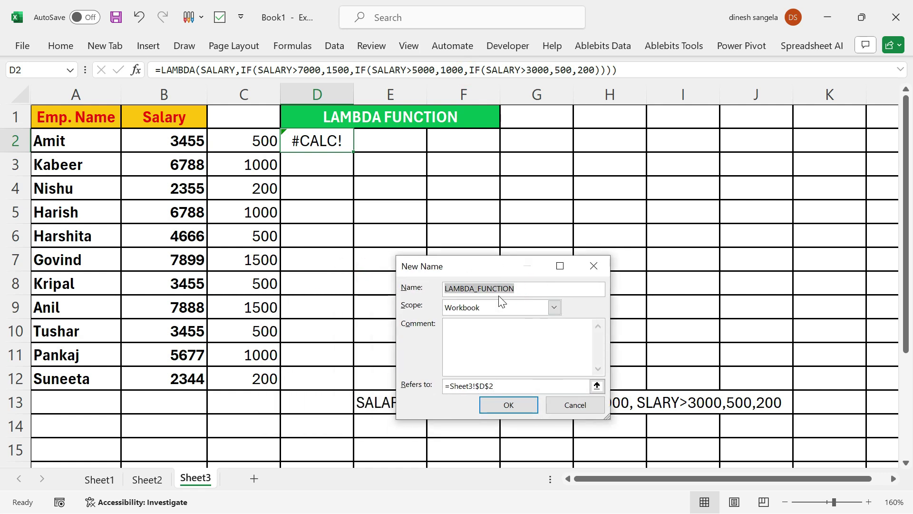
pyautogui.write('SK')
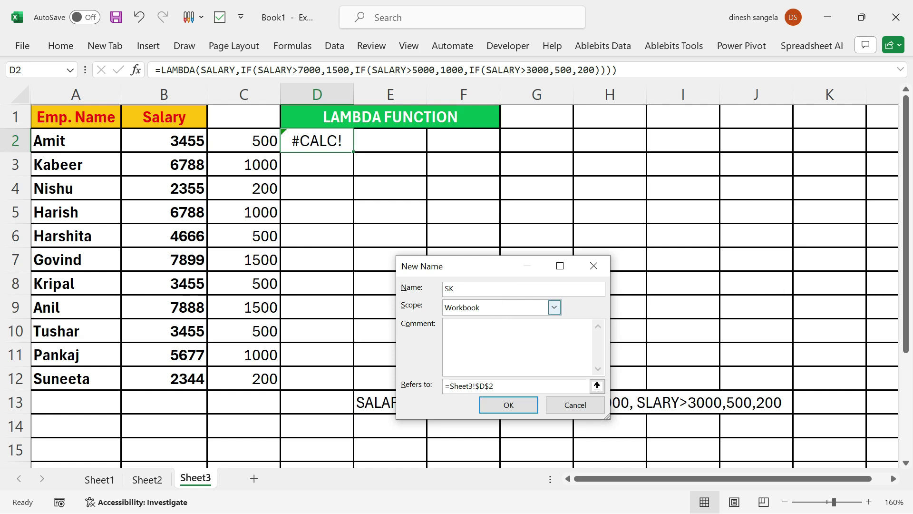
pyautogui.moveTo(496, 386); pyautogui.dragTo(450, 386)
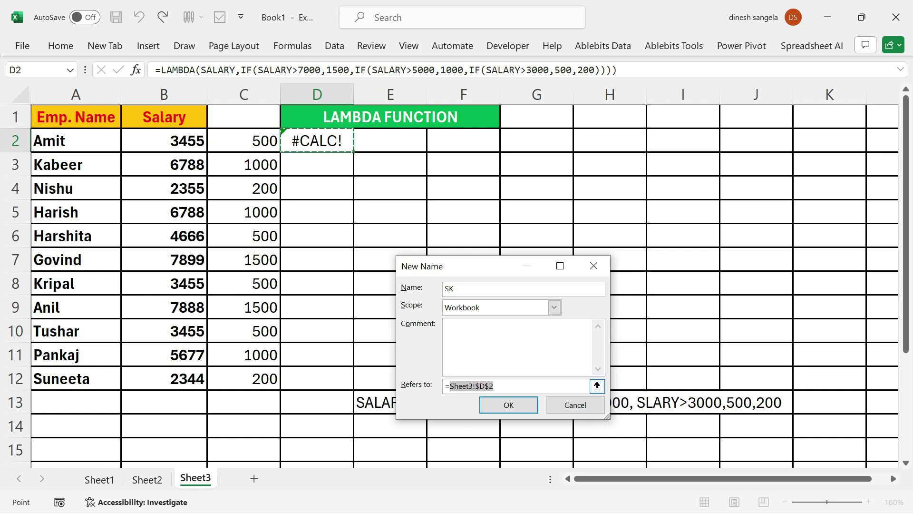
pyautogui.hotkey('ctrl', 'v')
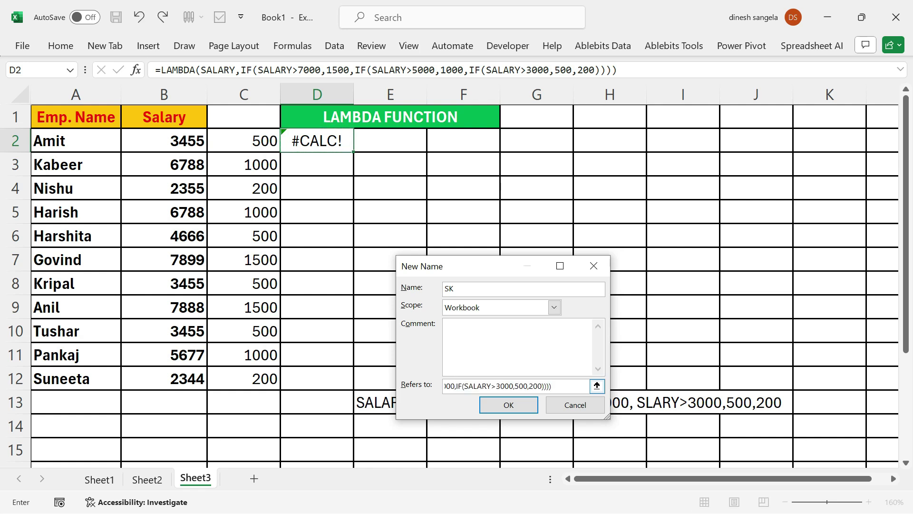
pyautogui.click(519, 404)
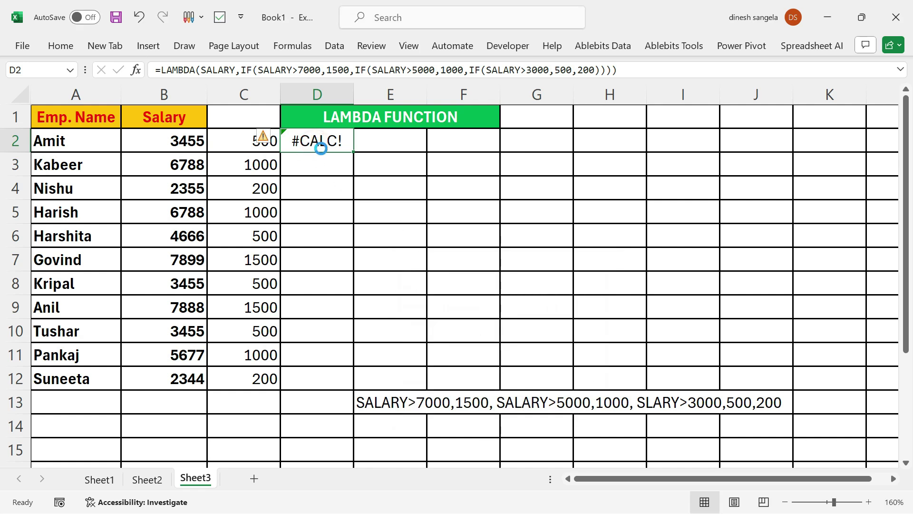
# Step: Clear the LAMBDA expression from D2 and enter =SK(B2) there instead
pyautogui.press('Delete')
pyautogui.click(351, 207)
pyautogui.click(326, 136)
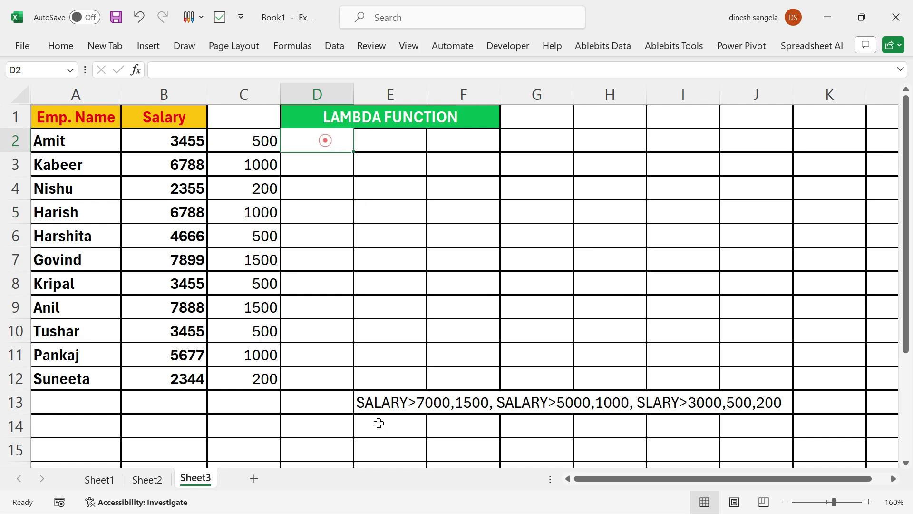
pyautogui.write('=SK')
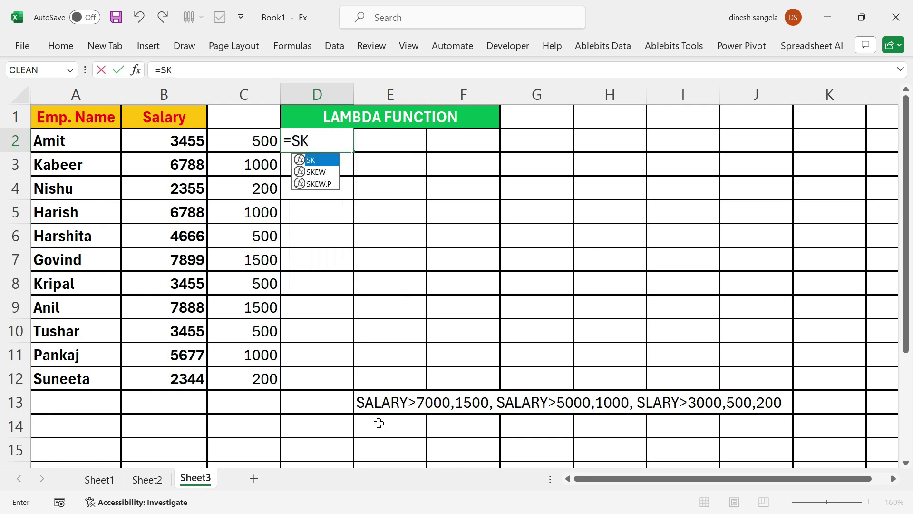
pyautogui.write('(')
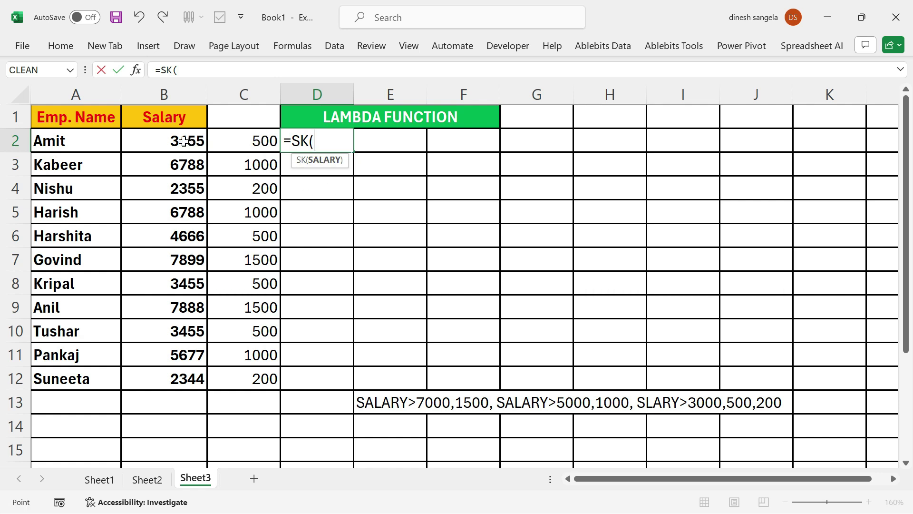
pyautogui.click(183, 142)
pyautogui.write(')')
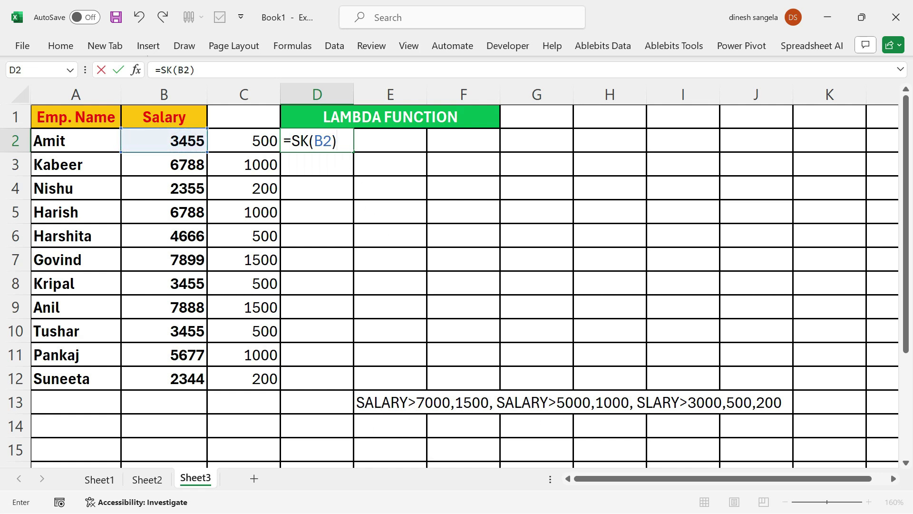
pyautogui.press('Return')
# Step: Fill the SK formula from D2 down through D12
pyautogui.click(245, 143)
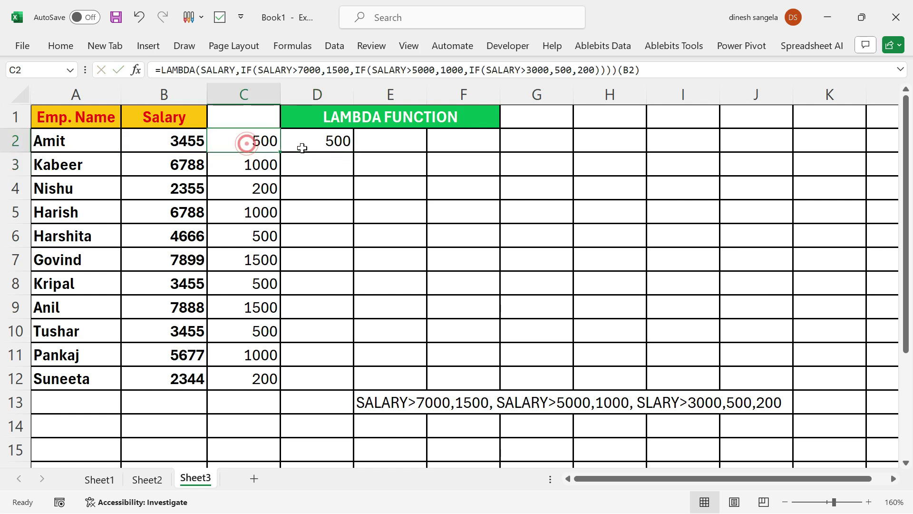
pyautogui.click(327, 147)
pyautogui.moveTo(353, 152); pyautogui.dragTo(364, 388)
# Step: Compare the bonuses in columns C and D, and examine the short SK formula in D2 against the full LAMBDA formula in C2
pyautogui.moveTo(250, 141); pyautogui.dragTo(332, 377)
pyautogui.click(322, 143)
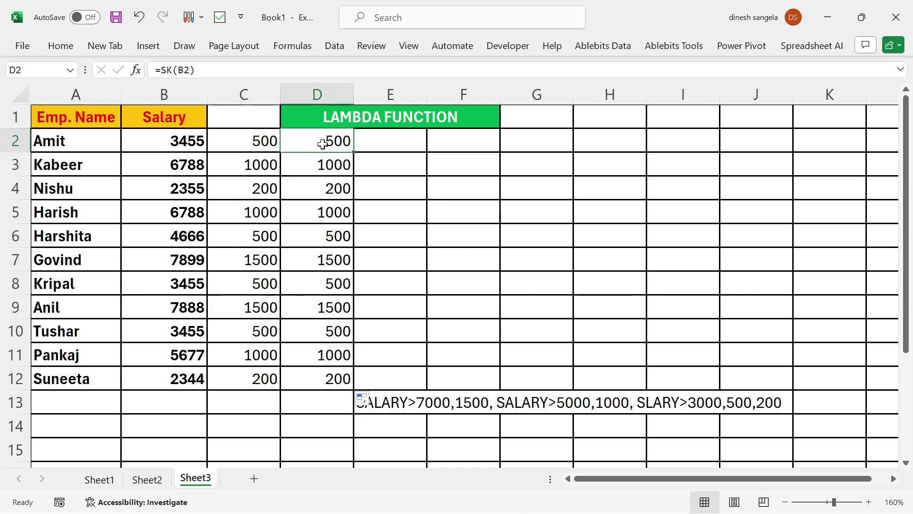
pyautogui.doubleClick(322, 144)
pyautogui.moveTo(339, 145); pyautogui.dragTo(283, 143)
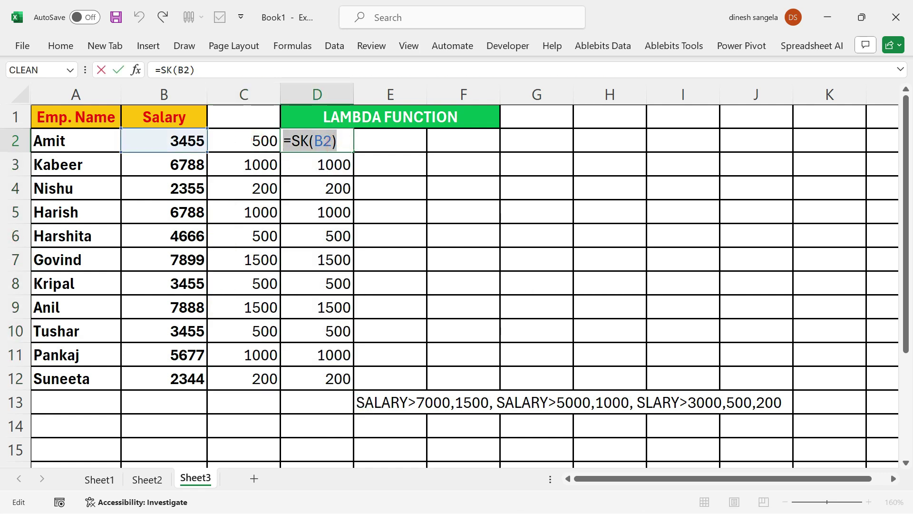
pyautogui.click(339, 142)
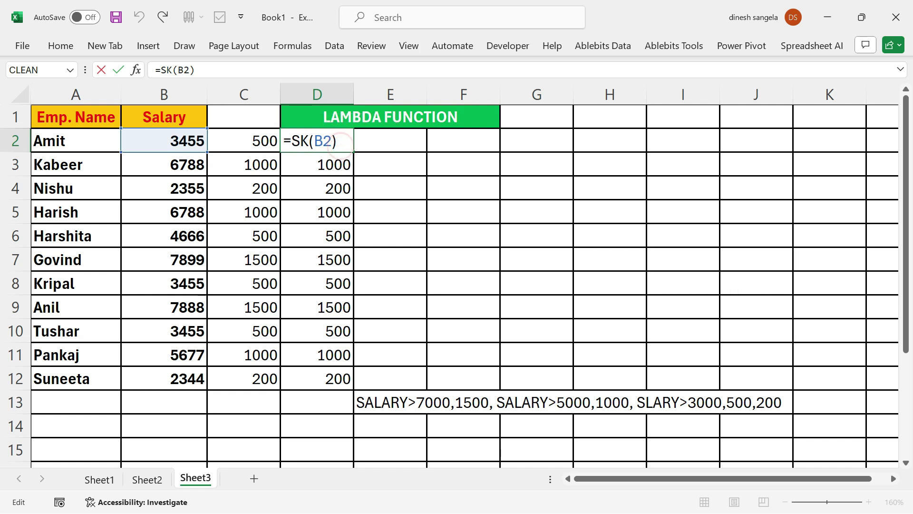
pyautogui.click(271, 139)
pyautogui.doubleClick(271, 139)
pyautogui.moveTo(276, 140); pyautogui.dragTo(220, 138)
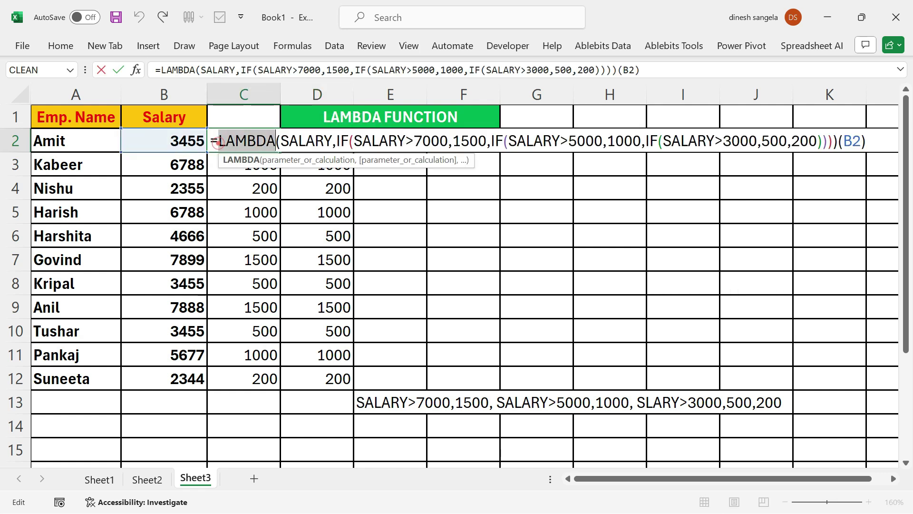
pyautogui.click(352, 141)
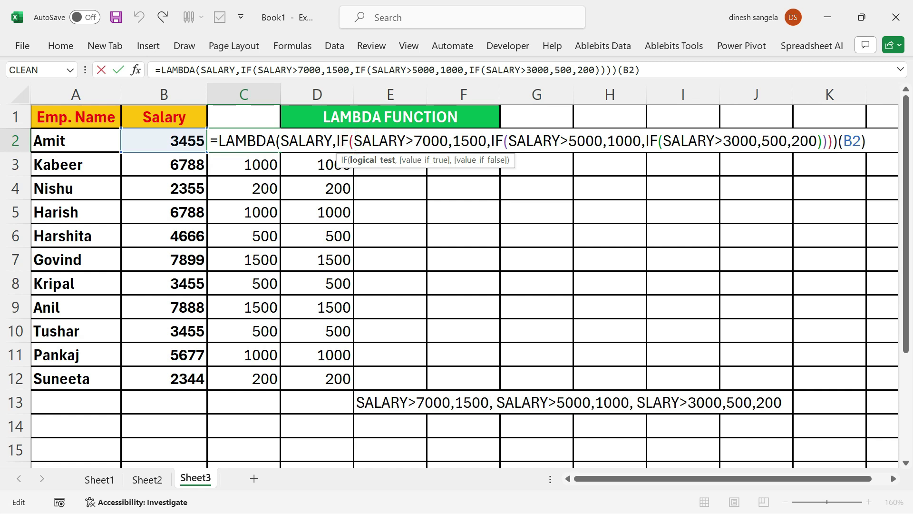
pyautogui.click(839, 143)
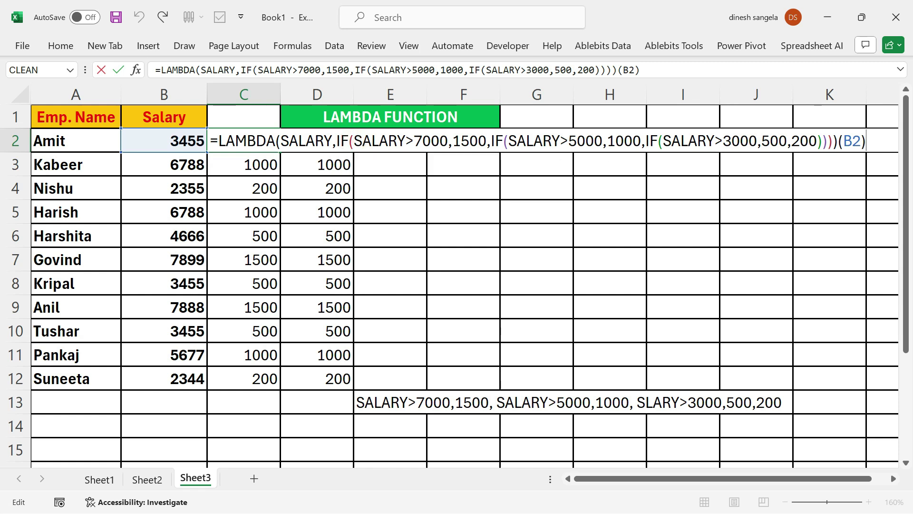